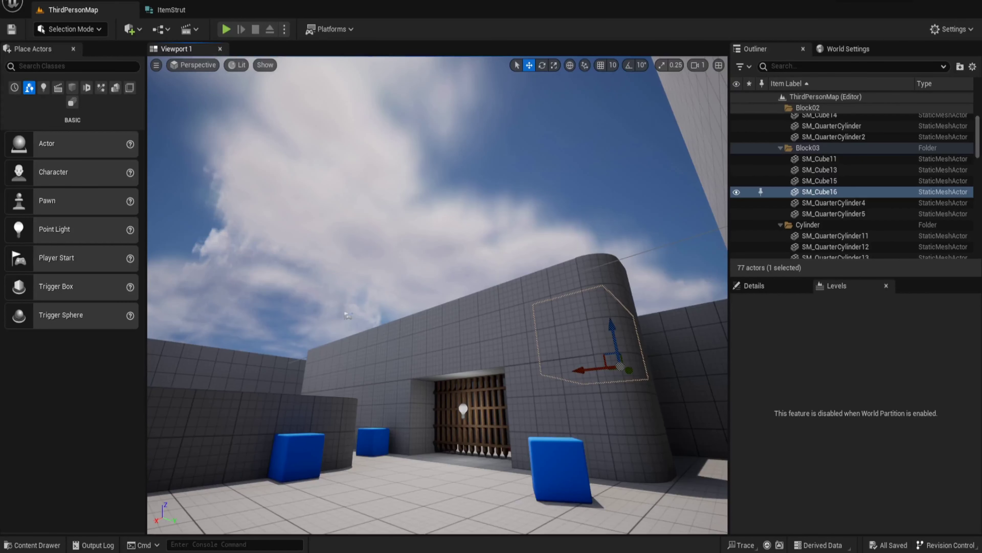
- Tilt the camera up, frame SM_Cube16 with F, and bring up the Content Drawer
right_click_drag(347, 315, 369, 295)
key("f")
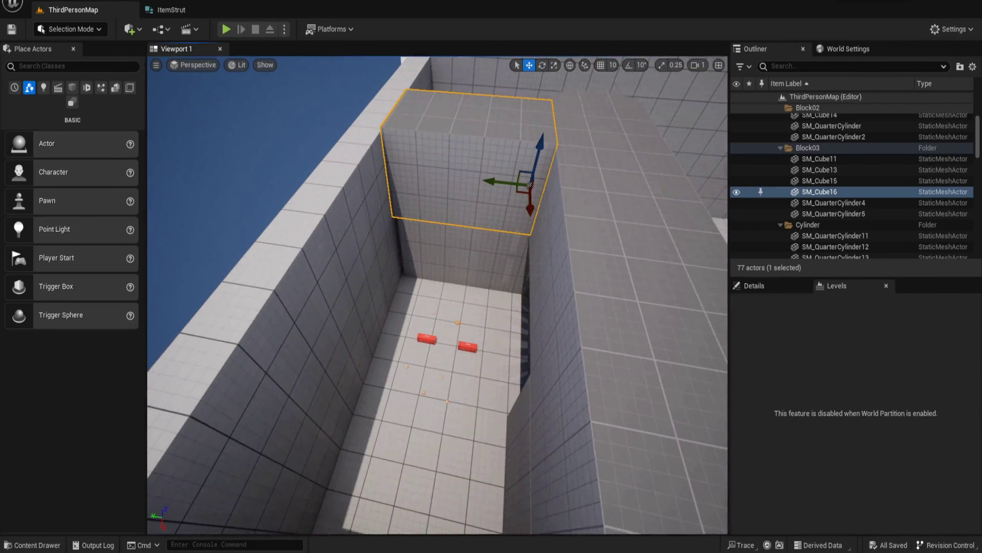
left_click(18, 543)
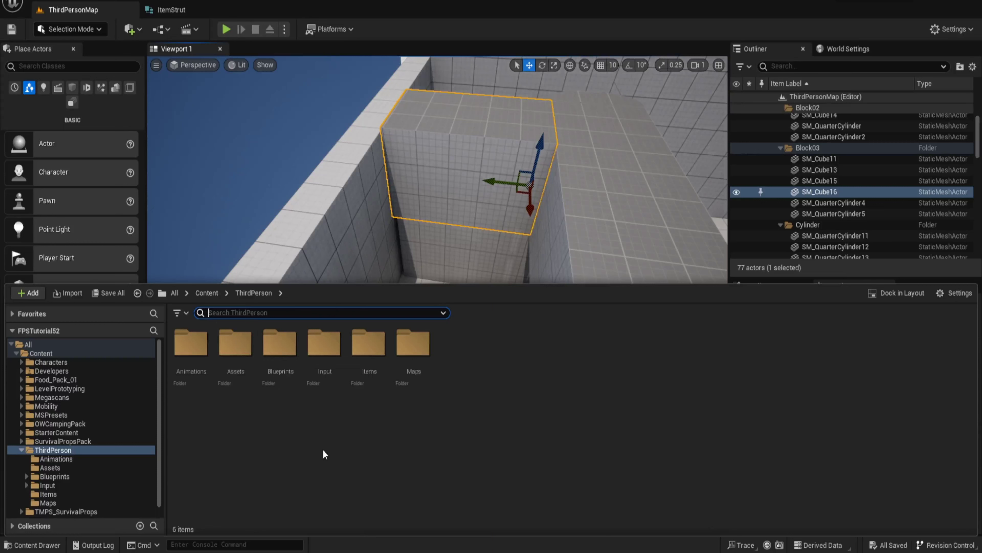
- Browse ThirdPerson's Assets and Items folders, then open Food_Pack_01 from the Content root
double_click(231, 346)
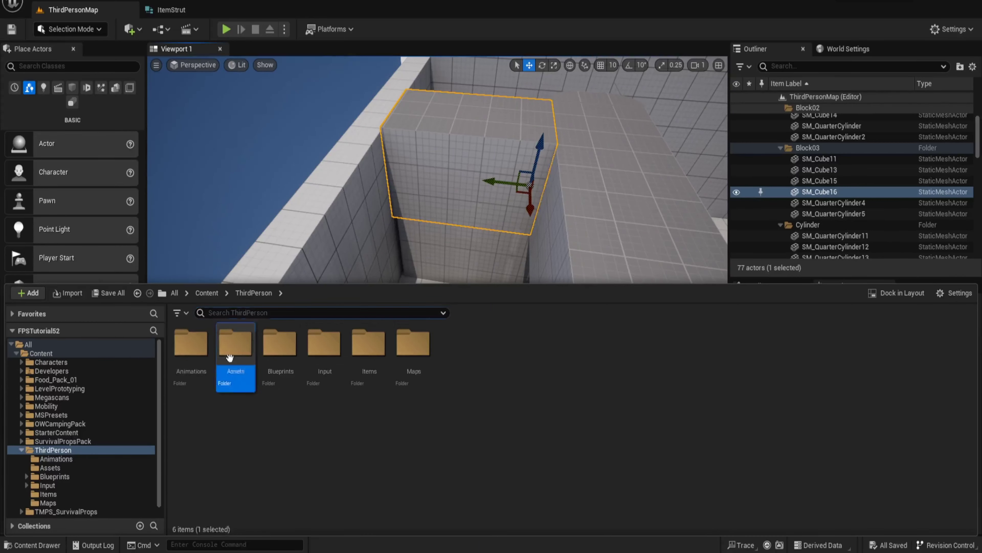
left_click(253, 291)
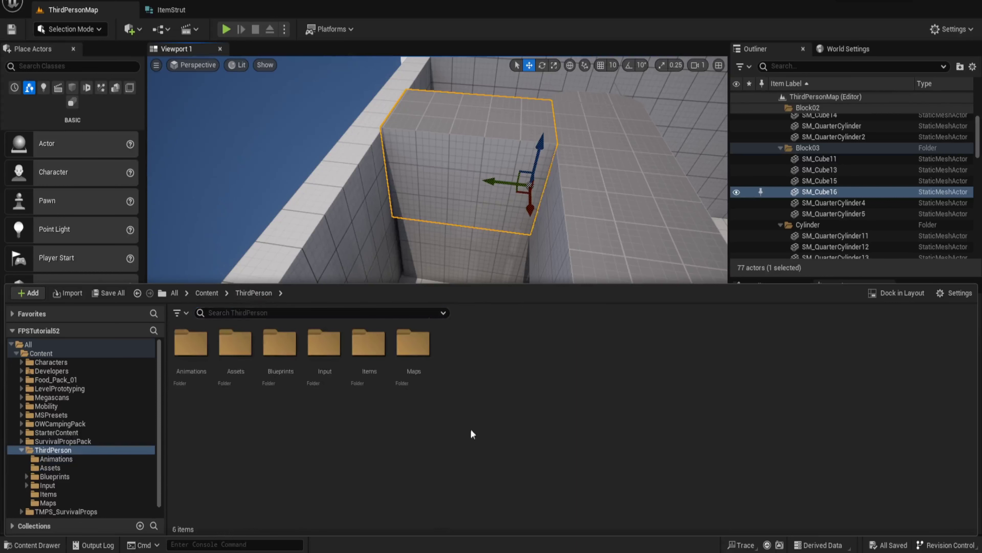
double_click(403, 350)
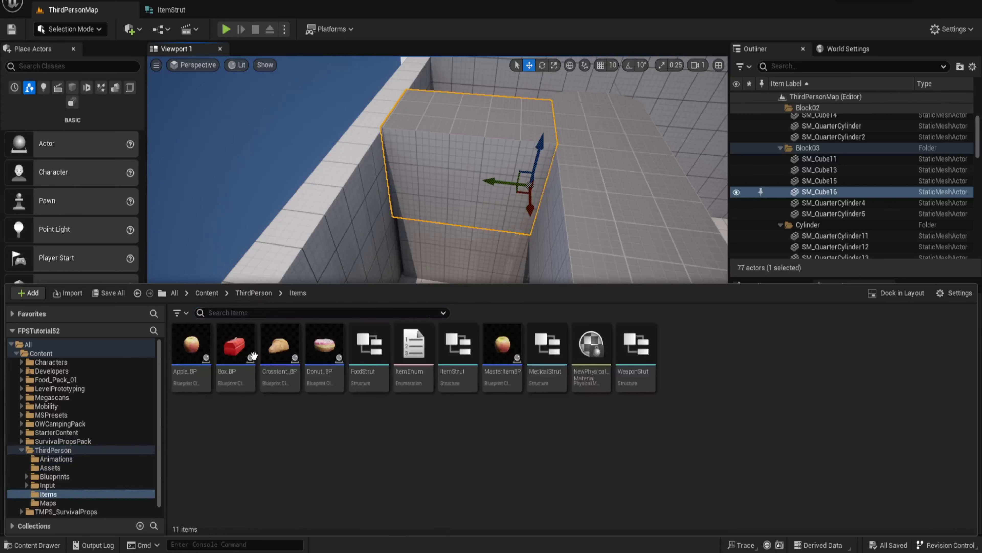
left_click(201, 294)
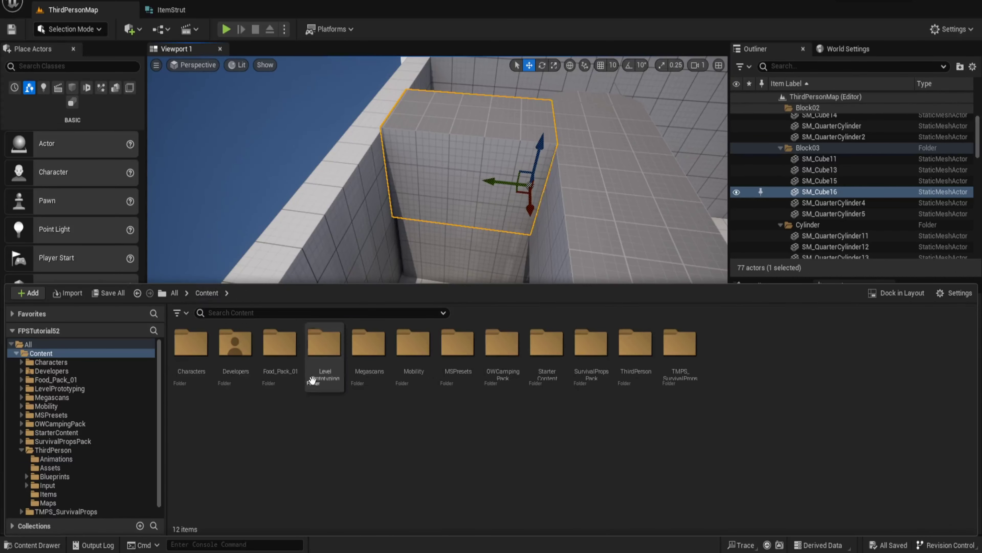
double_click(280, 344)
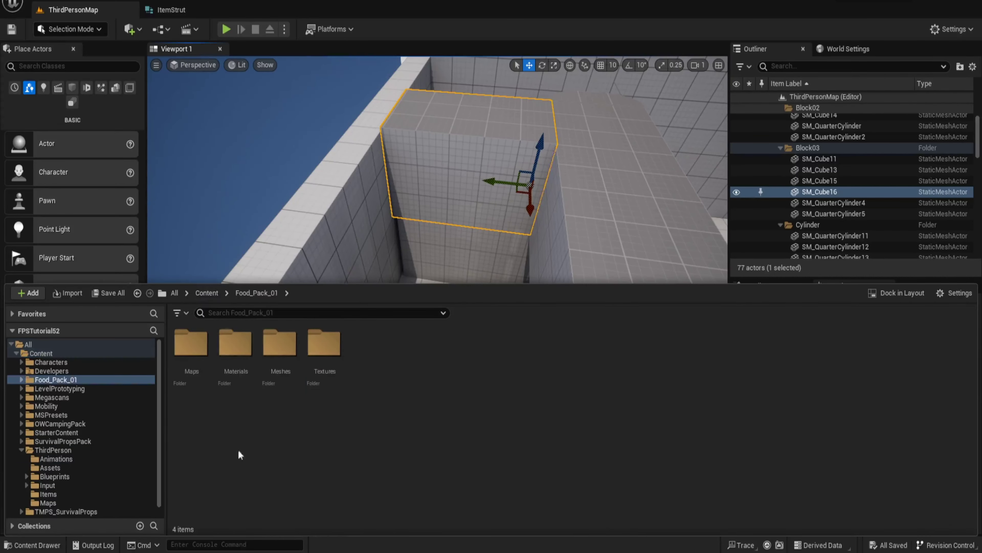
- Open the Food_Pack_01 Meshes folder and scroll its 119 meshes to locate Food_Bread_Dount_01
double_click(288, 344)
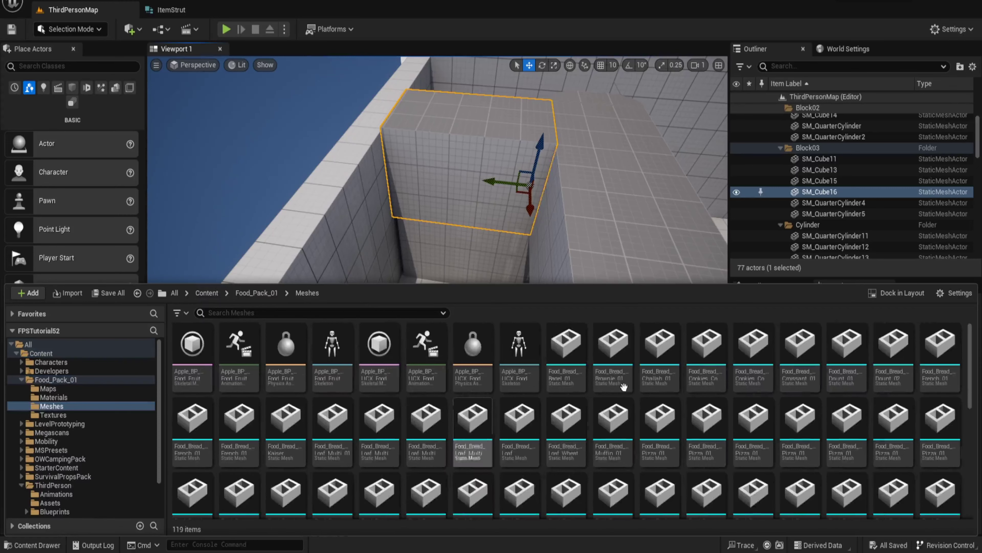
scroll(589, 429, "down", 1)
scroll(588, 429, "up", 2)
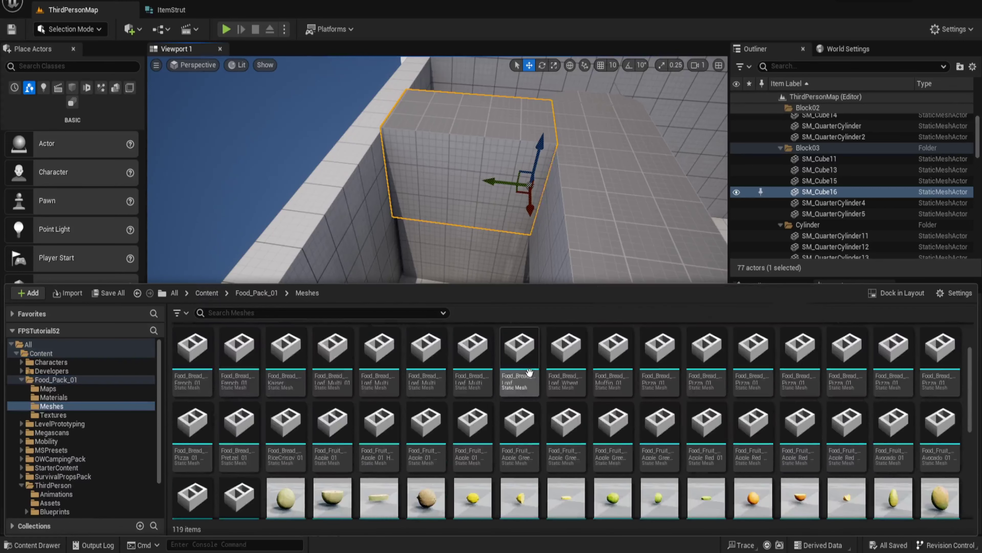
scroll(640, 422, "down", 1)
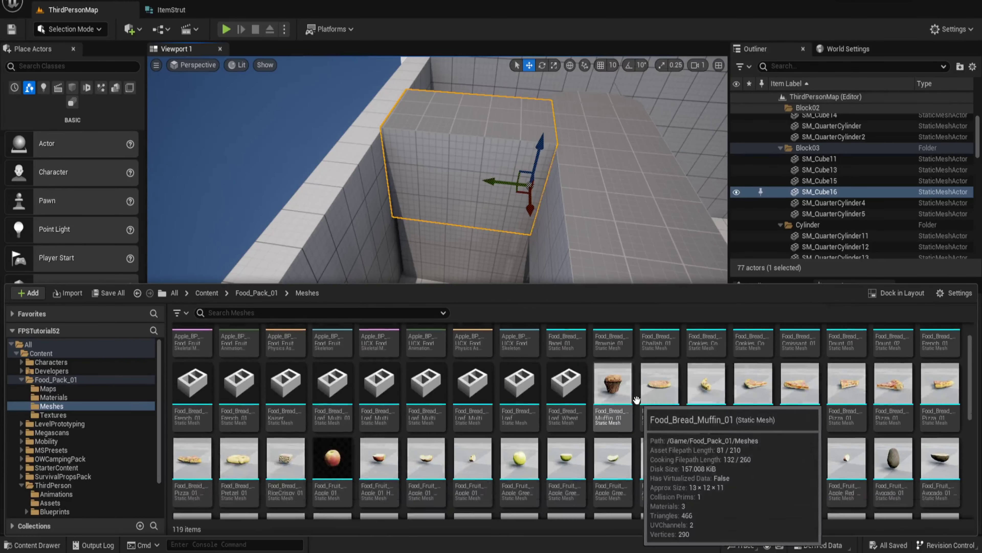
scroll(445, 422, "up", 1)
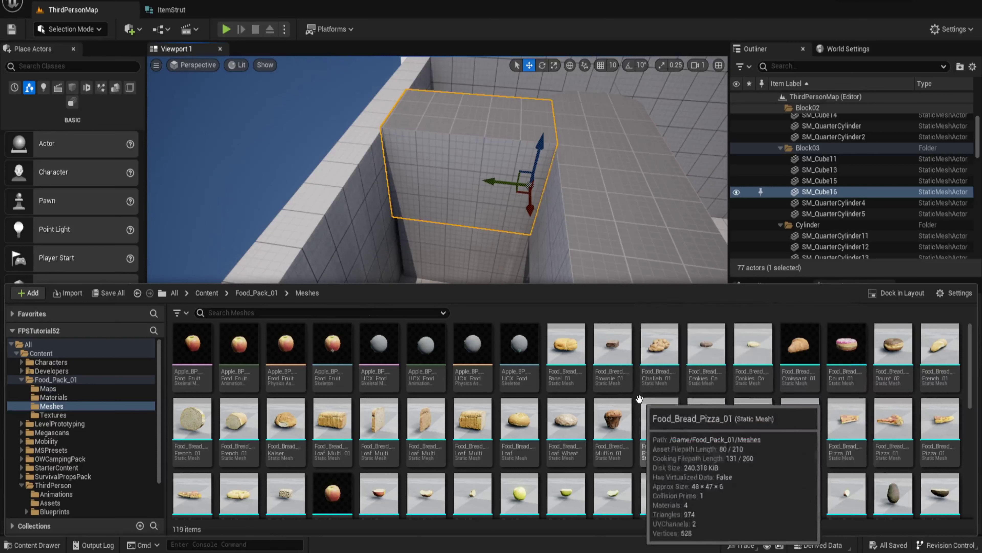
scroll(681, 391, "down", 2)
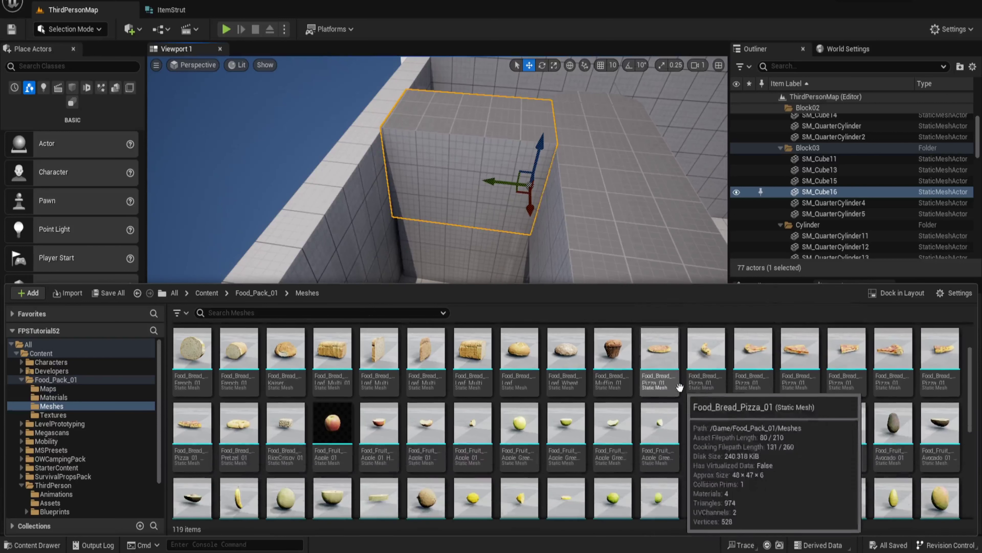
scroll(507, 442, "up", 2)
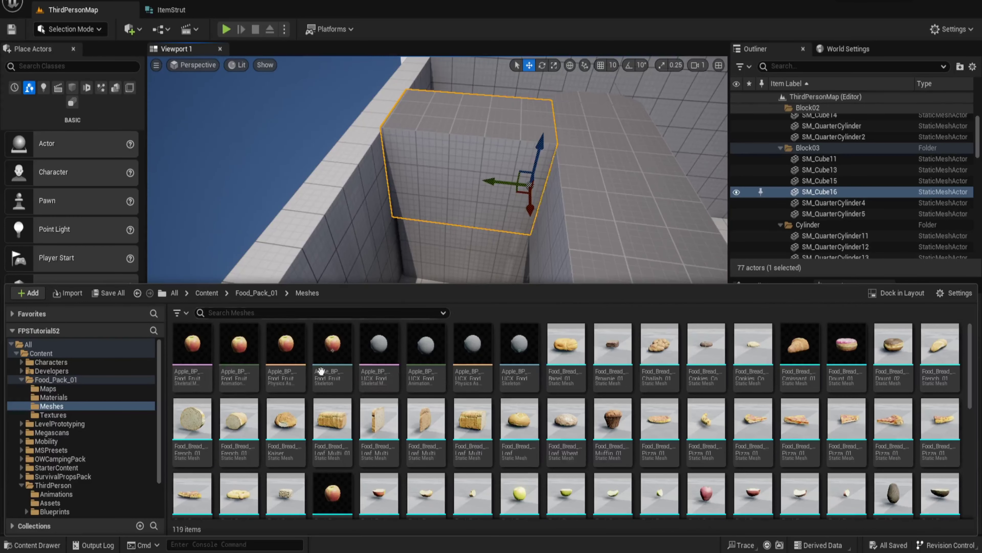
scroll(519, 449, "down", 2)
scroll(468, 387, "down", 2)
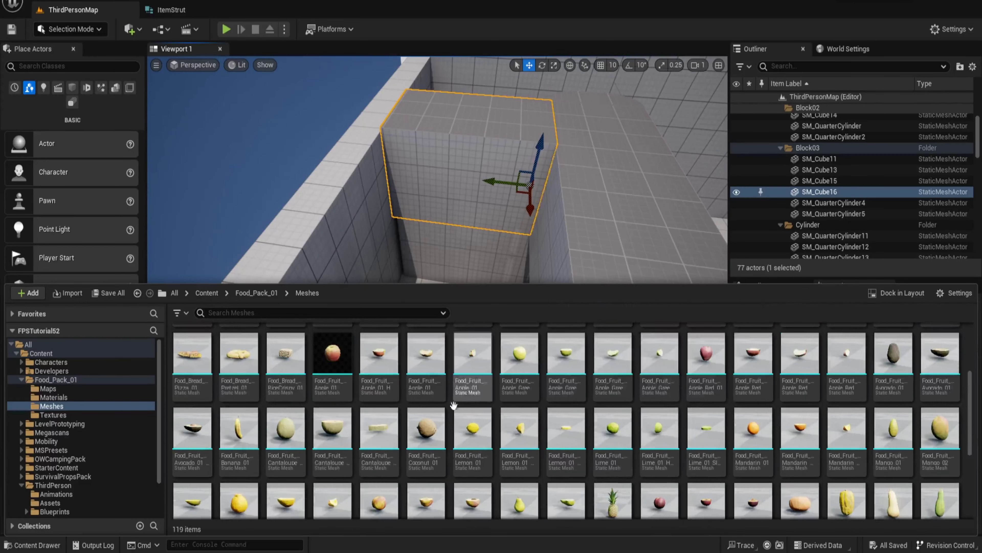
scroll(472, 433, "down", 2)
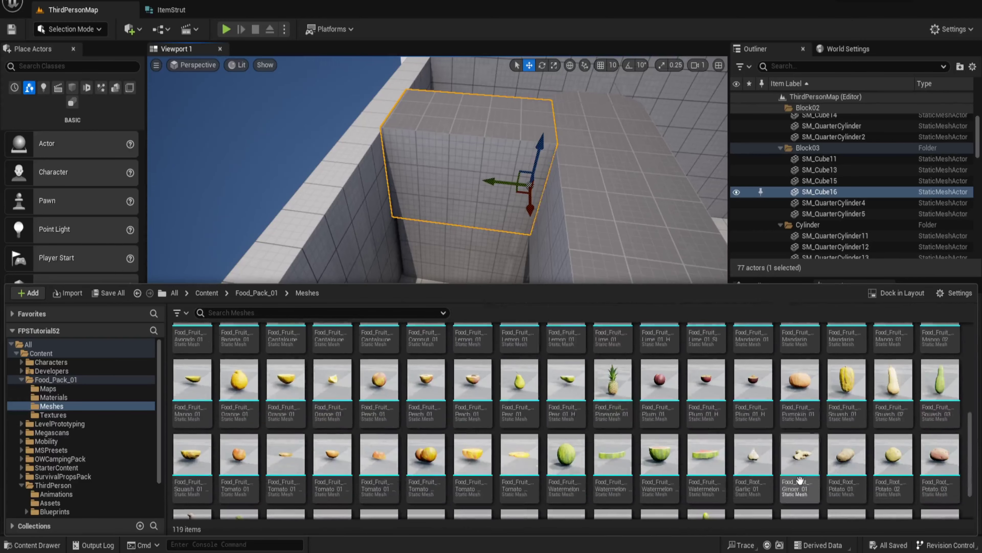
scroll(658, 438, "down", 2)
scroll(703, 428, "down", 2)
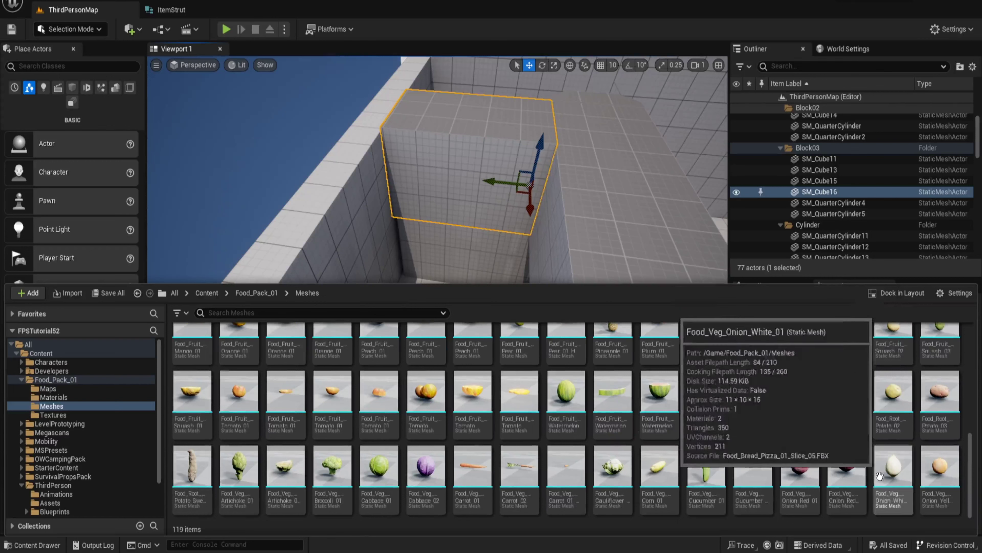
scroll(885, 430, "up", 6)
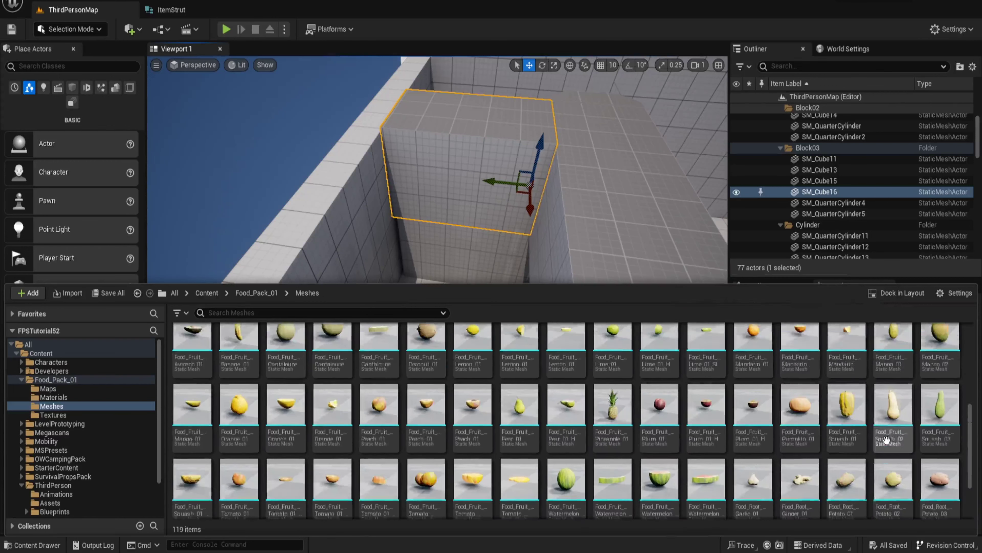
scroll(722, 430, "up", 3)
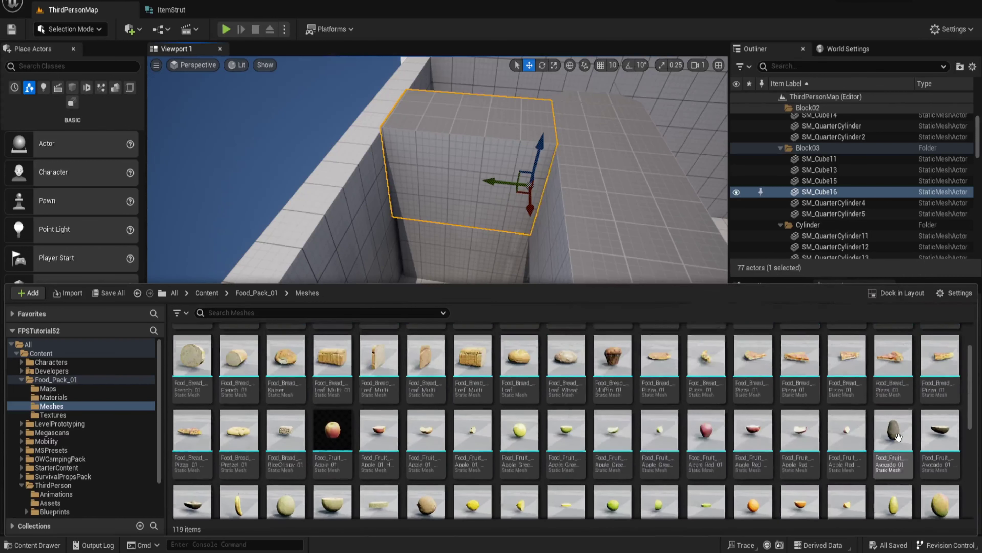
scroll(937, 412, "up", 1)
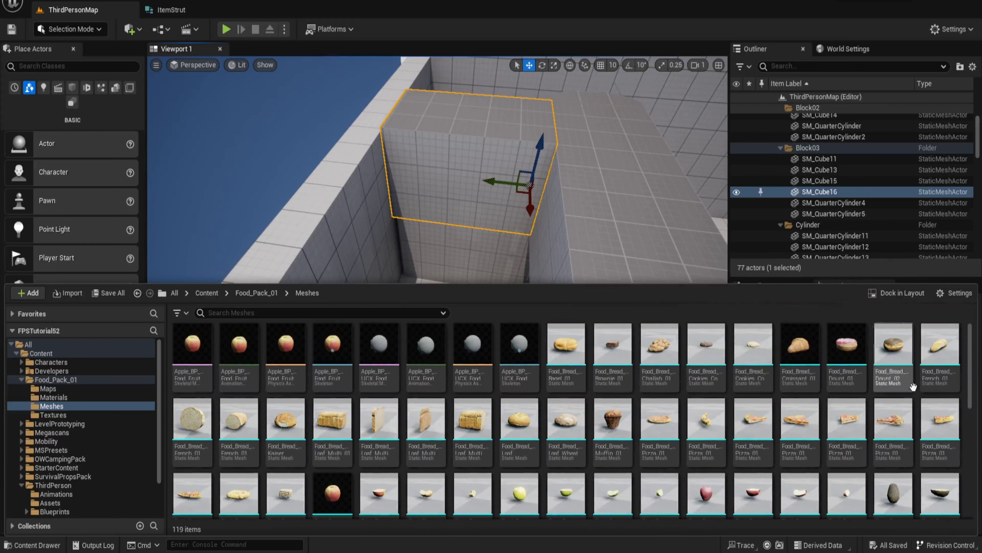
right_click(853, 345)
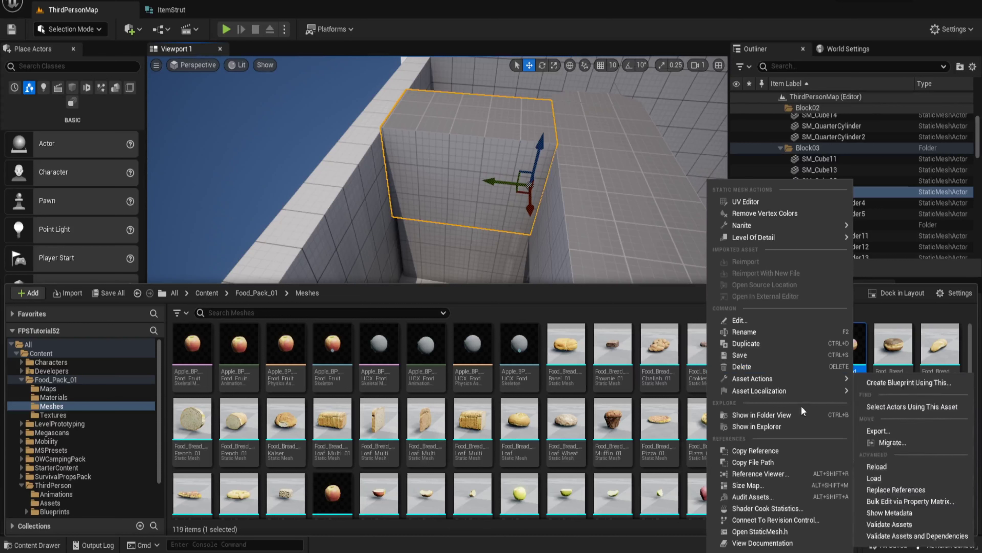
- Export Food_Bread_Dount_01 through Asset Actions as an FBX file into Downloads
mouse_move(784, 382)
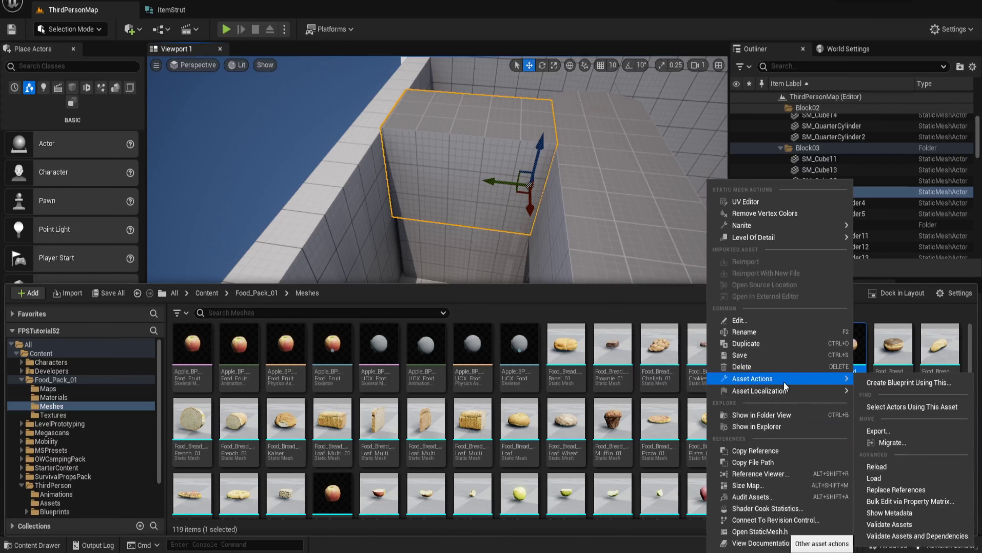
left_click(906, 431)
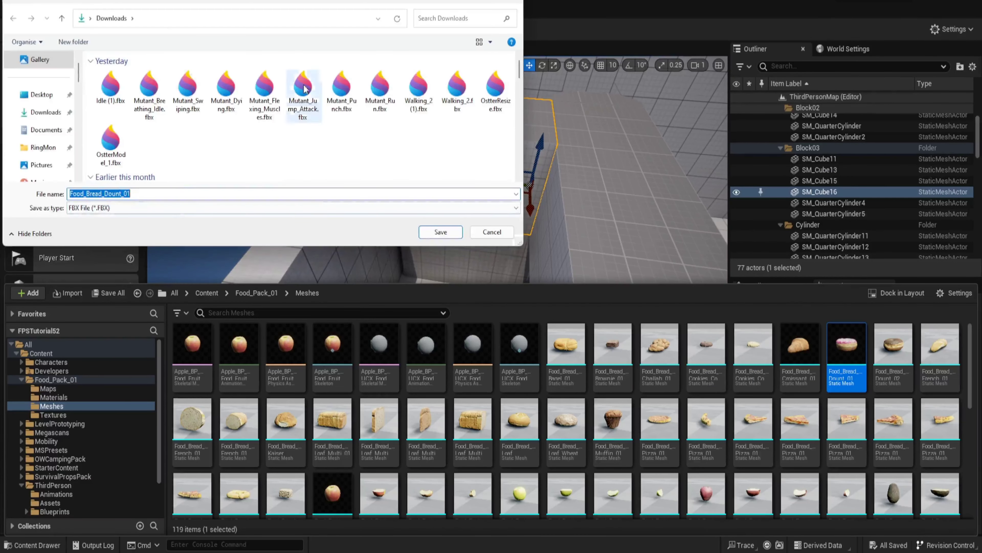
left_click(429, 234)
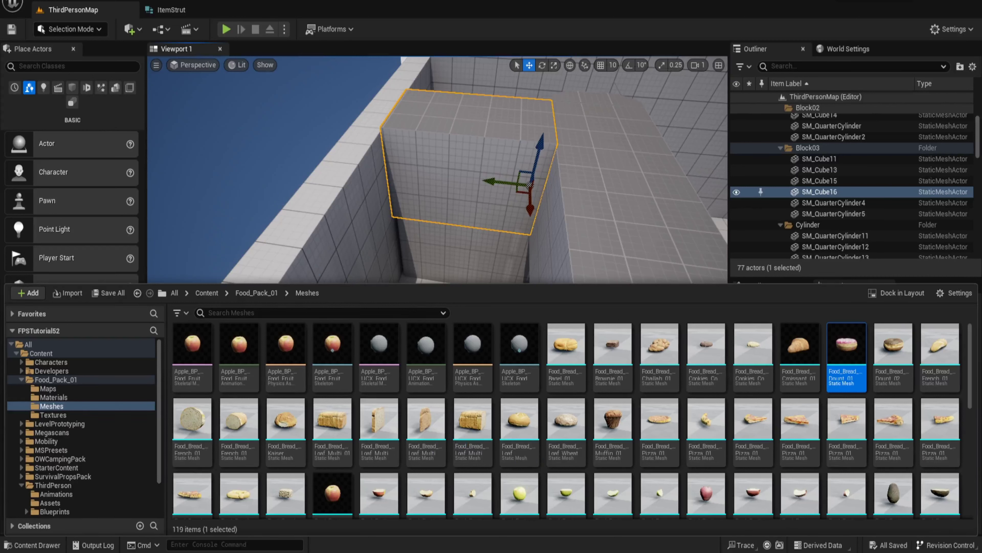
right_click(847, 342)
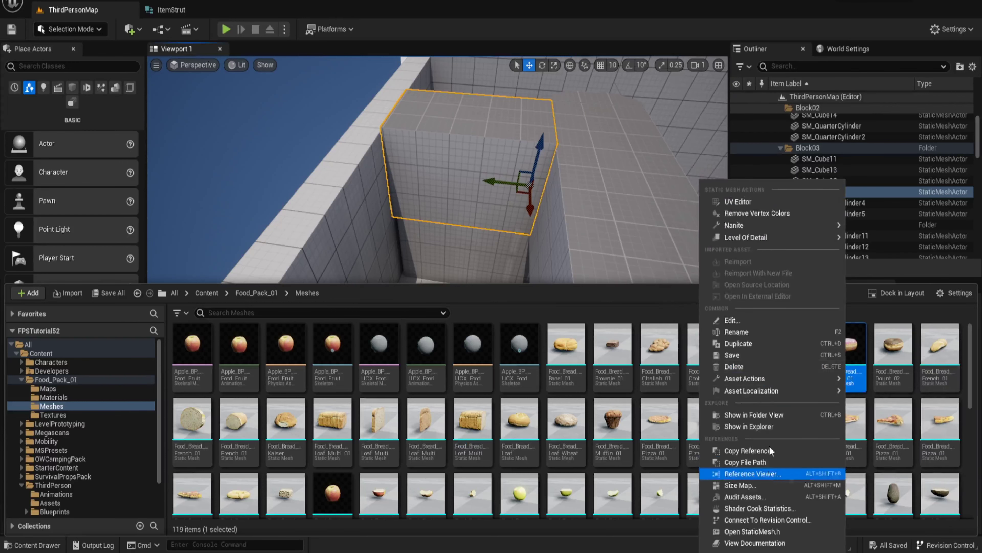
- Re-export Food_Bread_Dount_01 as FBX to Downloads, accepting the default FBX export options
mouse_move(766, 379)
left_click(871, 431)
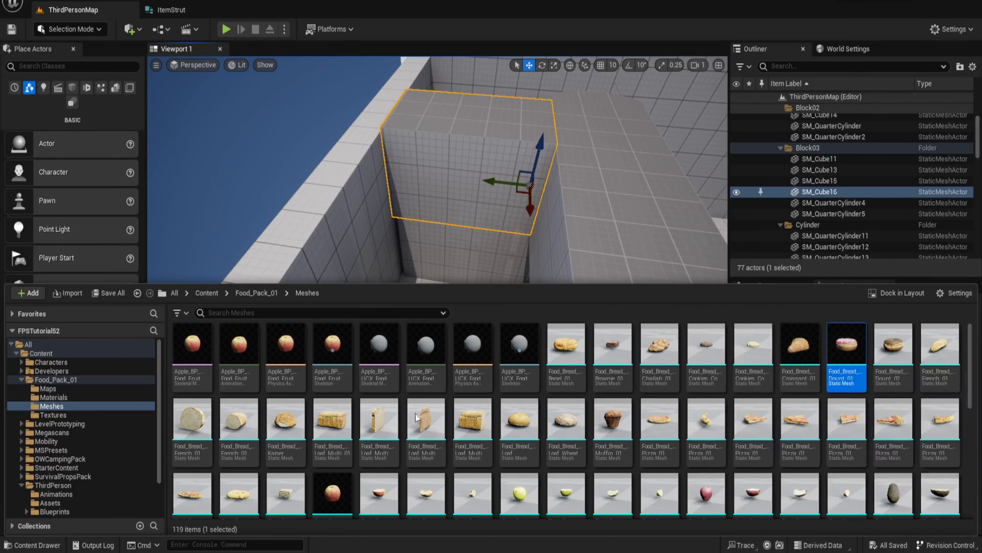
left_click(448, 231)
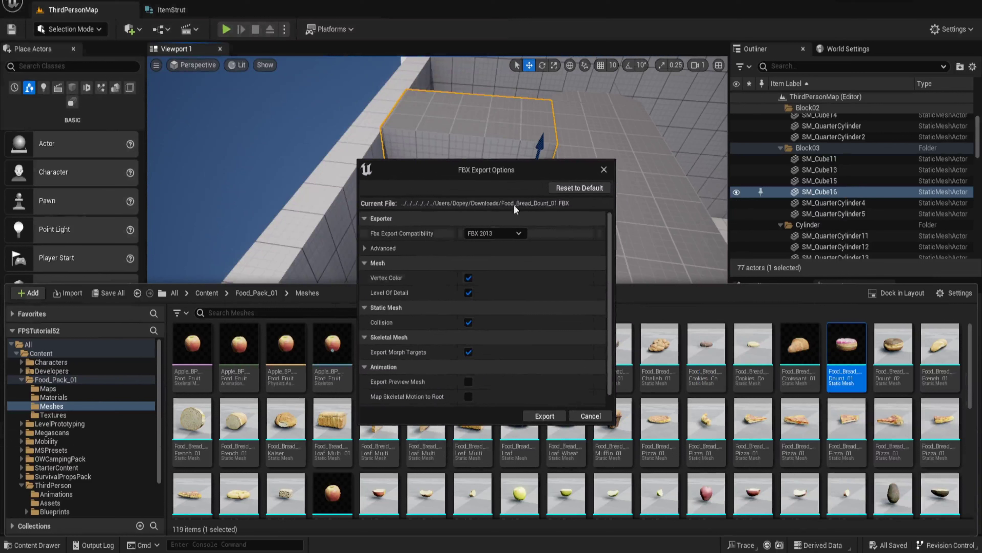
left_click(527, 418)
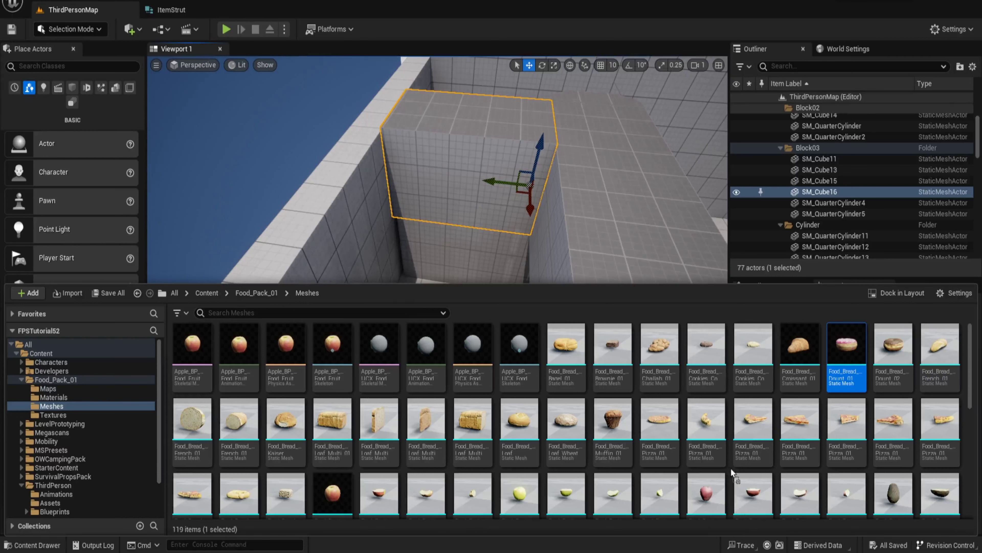
scroll(704, 434, "down", 1)
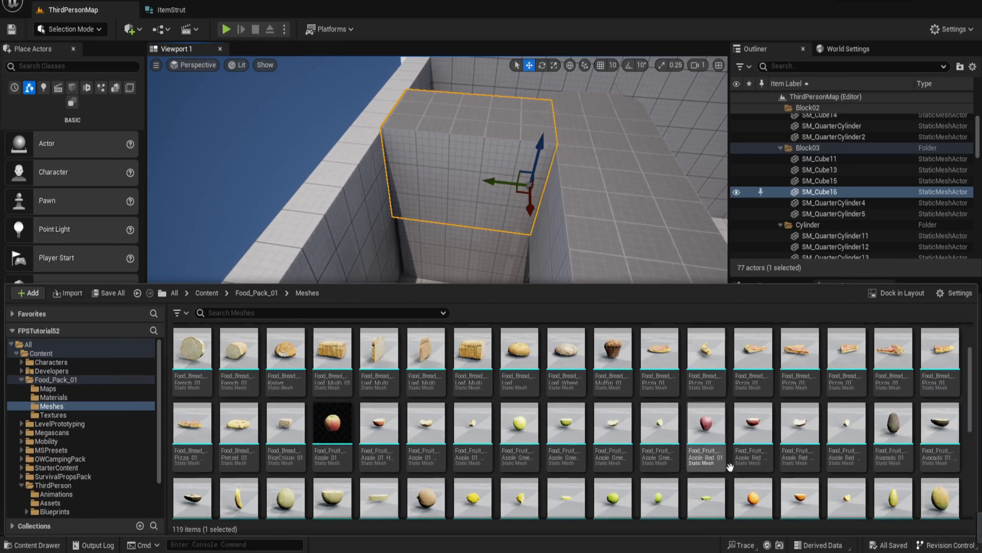
- Scroll the Meshes list, then move up to the Food_Pack_01 folder
scroll(688, 422, "down", 4)
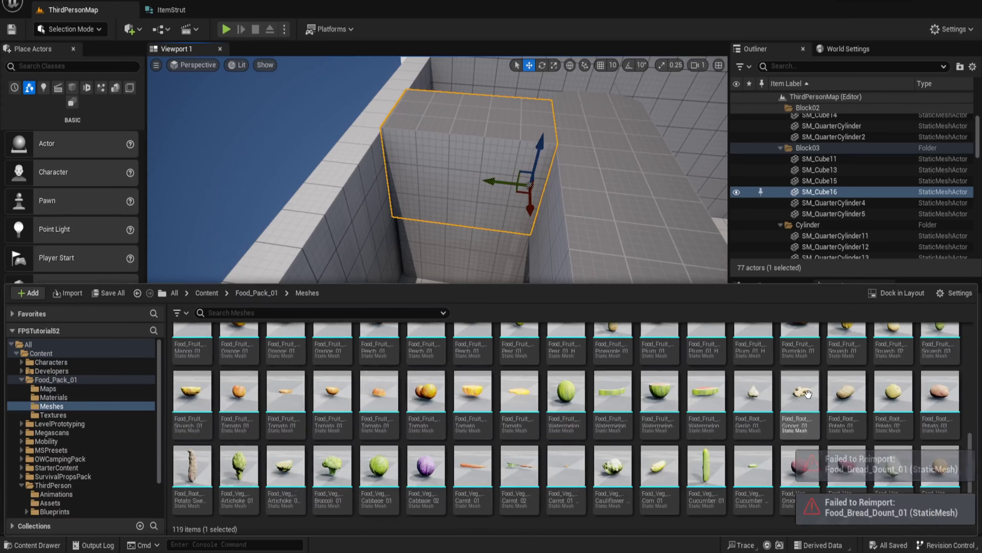
scroll(809, 394, "up", 5)
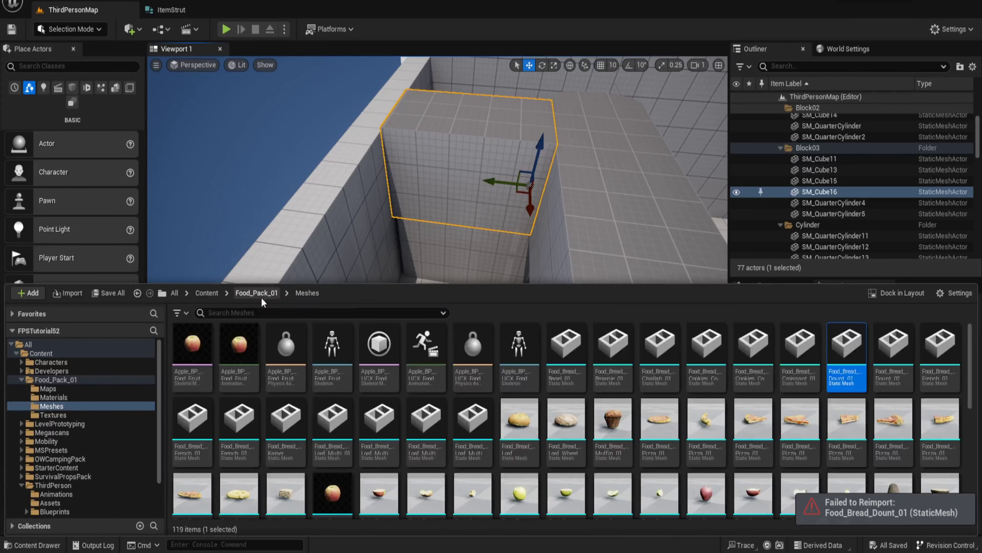
left_click(257, 293)
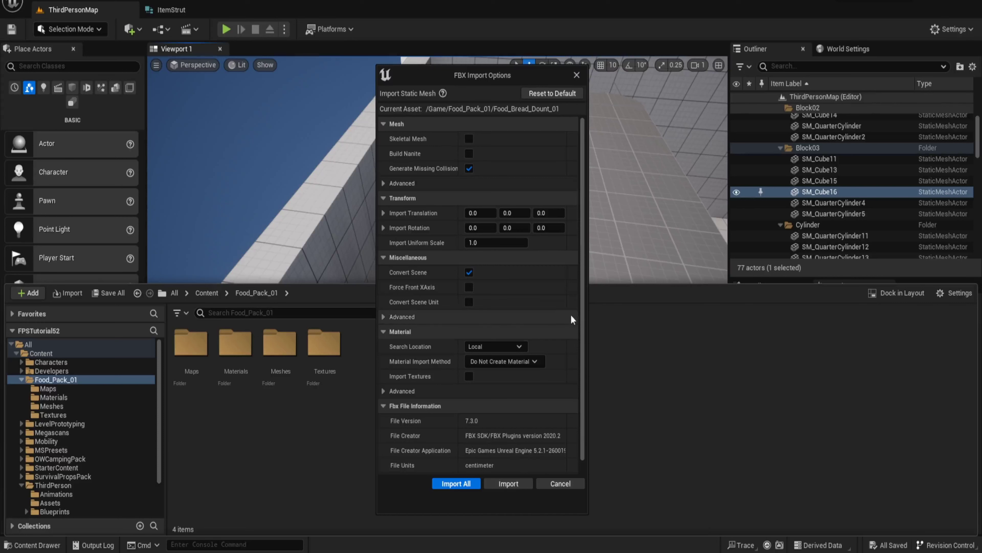
- Import the donut FBX into Food_Pack_01 as a skeletal mesh using Import All
scroll(527, 332, "down", 1)
scroll(526, 332, "up", 1)
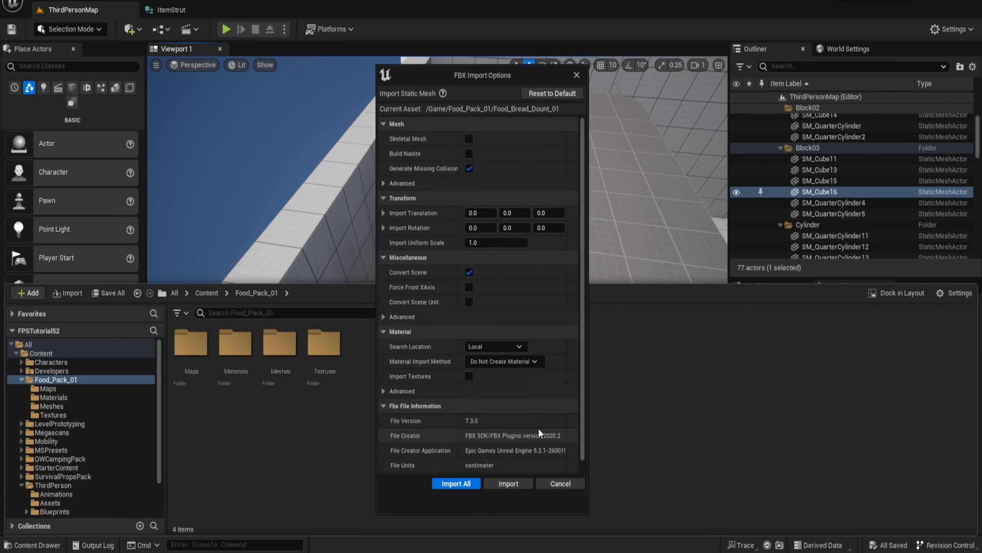
left_click(469, 140)
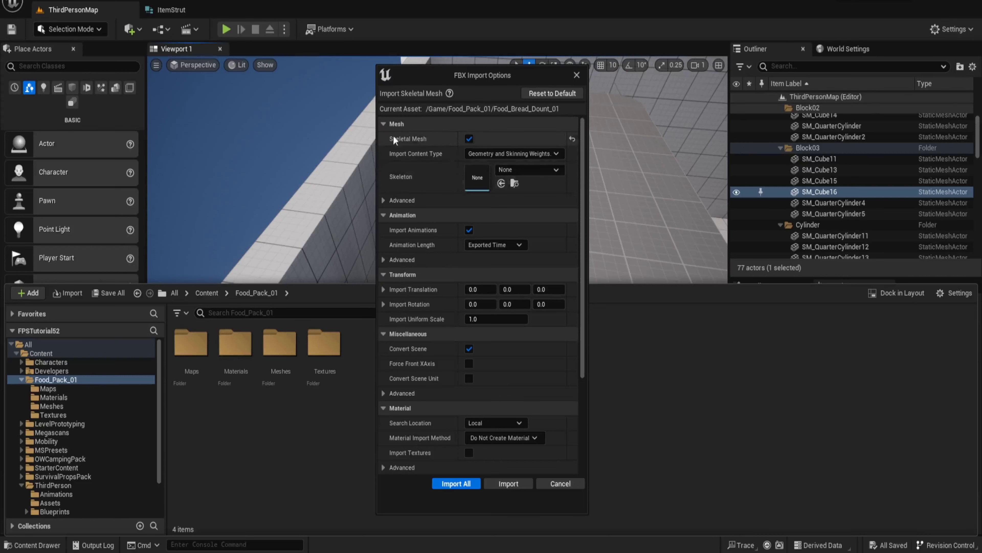
left_click(456, 483)
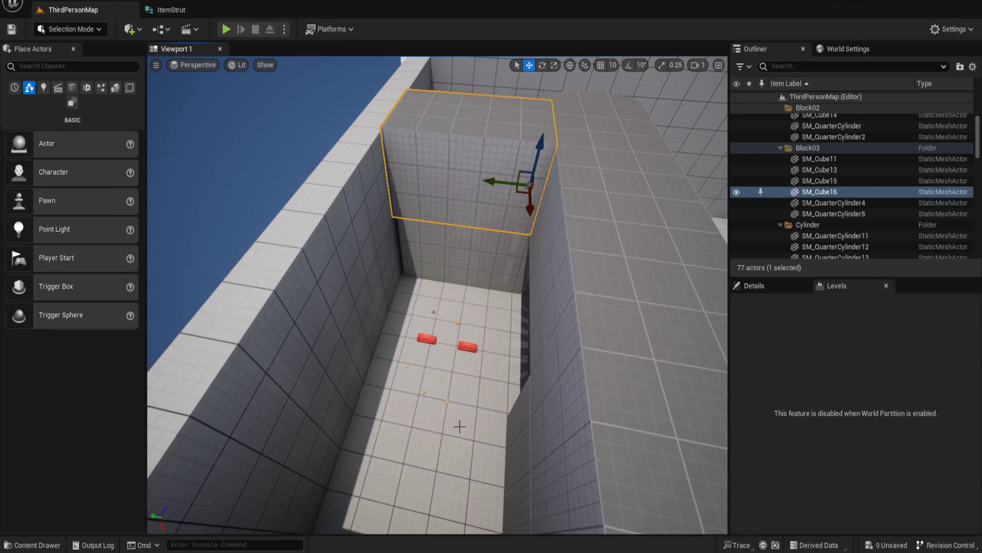
left_click(35, 544)
left_click(43, 546)
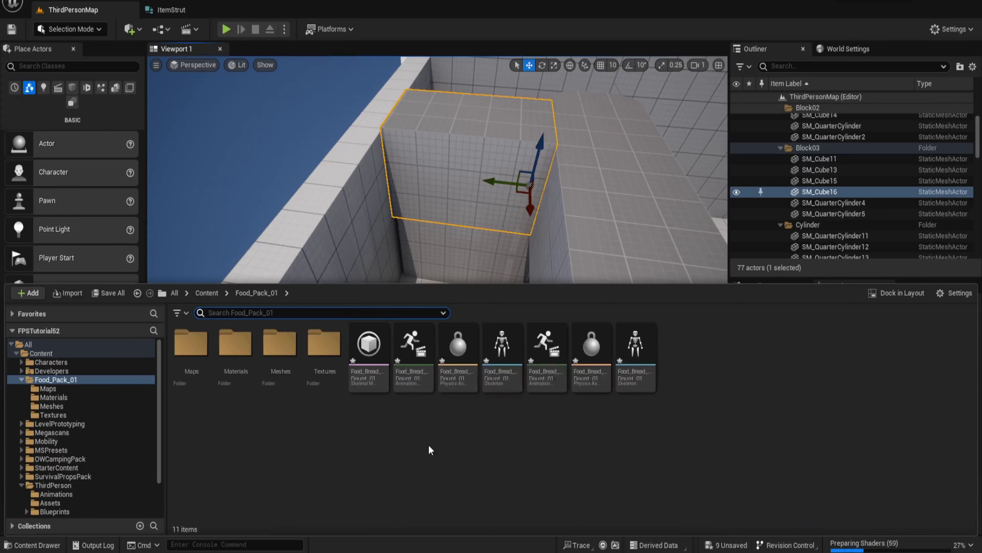
- Open the Food_Bread_Dount_01 skeletal mesh editor and zoom the preview on the pink sprinkled donut
left_click(369, 342)
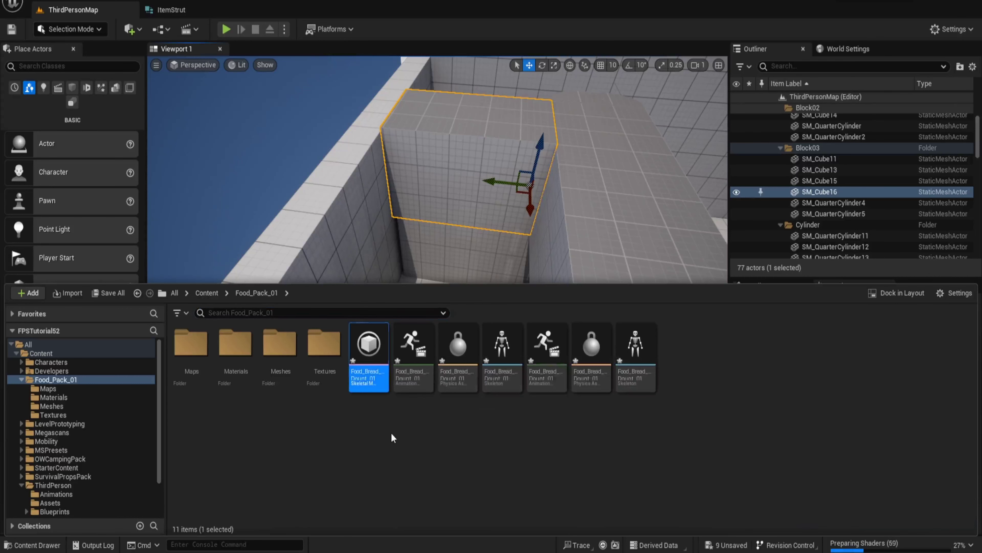
key("ctrl+space")
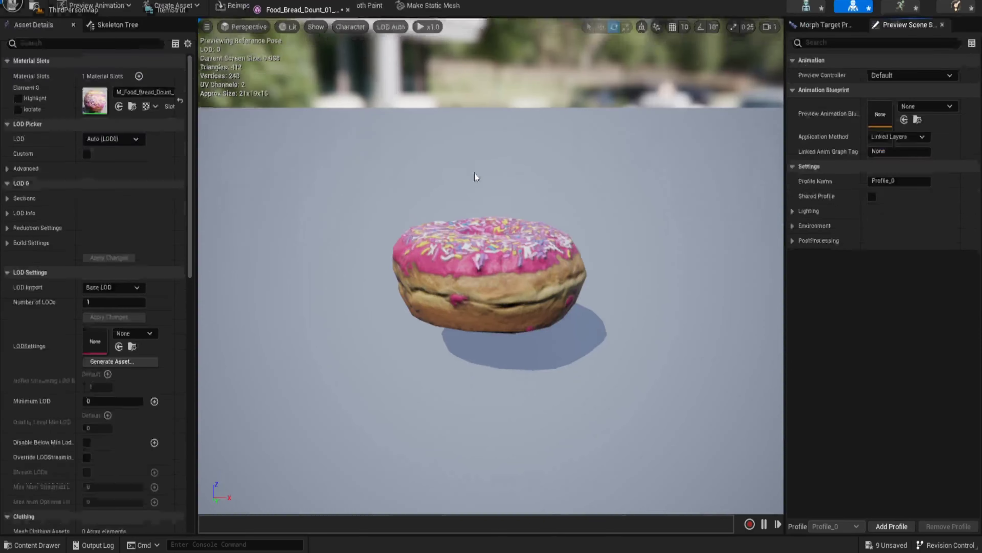
scroll(540, 344, "up", 5)
scroll(555, 320, "down", 5)
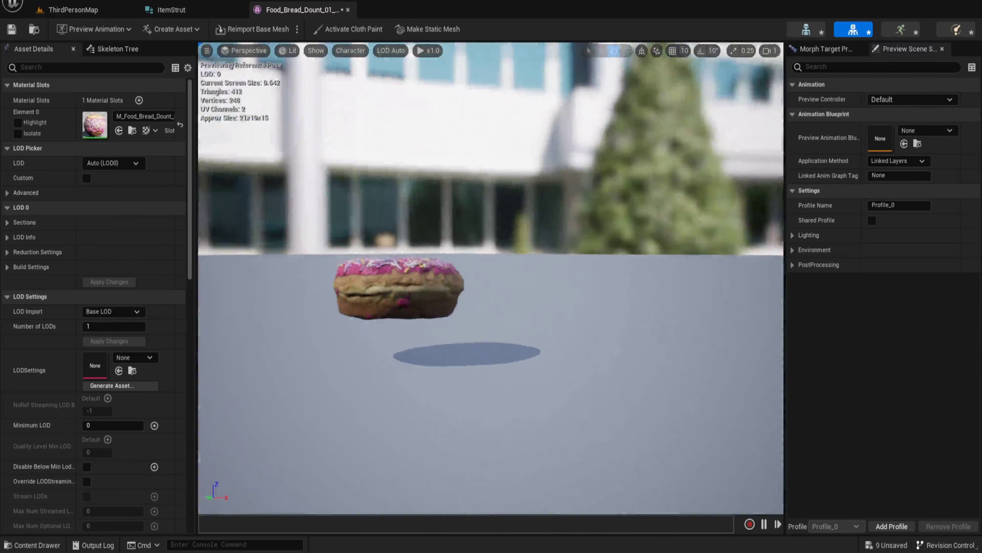
scroll(555, 320, "up", 6)
scroll(555, 320, "down", 6)
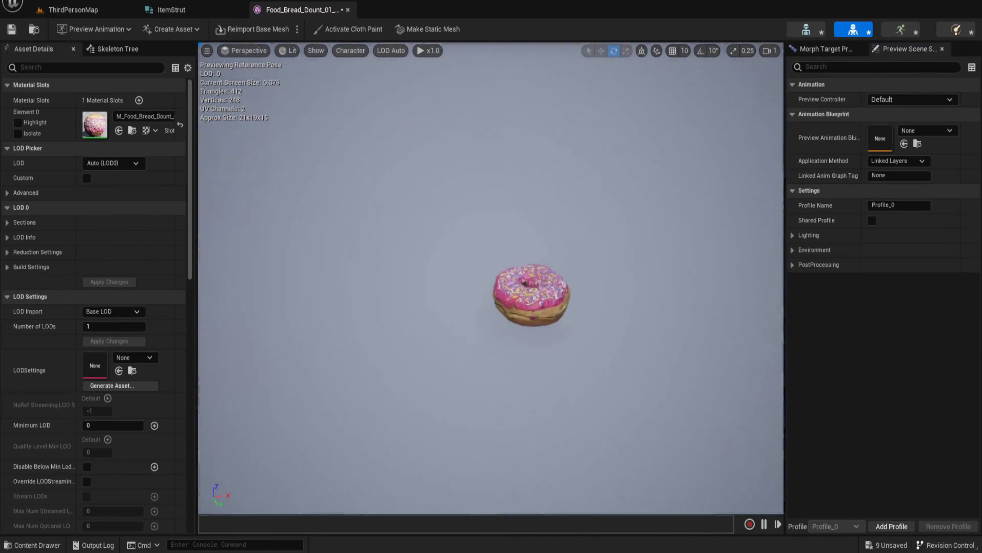
scroll(554, 320, "up", 8)
scroll(233, 209, "down", 6)
scroll(234, 209, "up", 6)
scroll(234, 209, "down", 6)
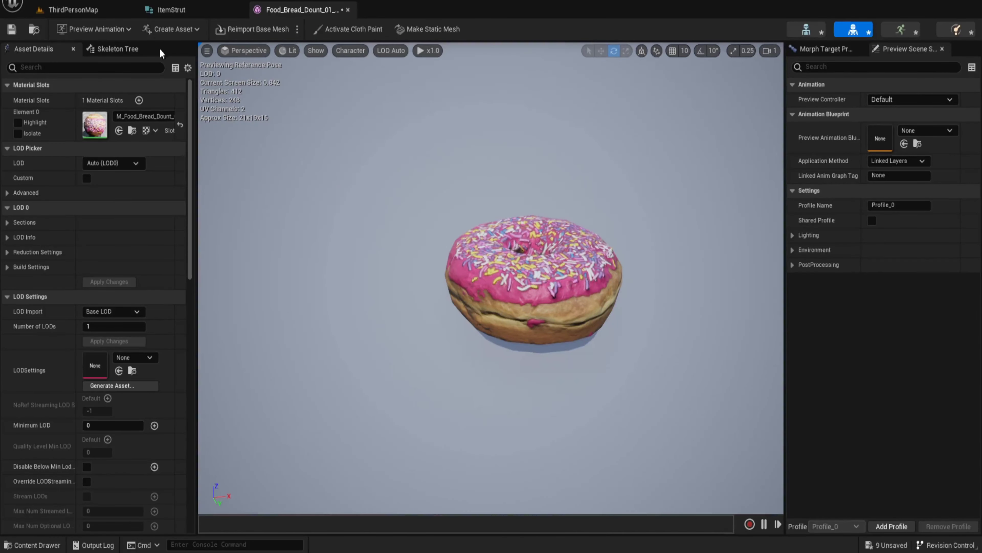
- Add a socket to the Food_Bread_Dount_01_LOD0 bone in the Skeleton Tree, then delete it
left_click(136, 53)
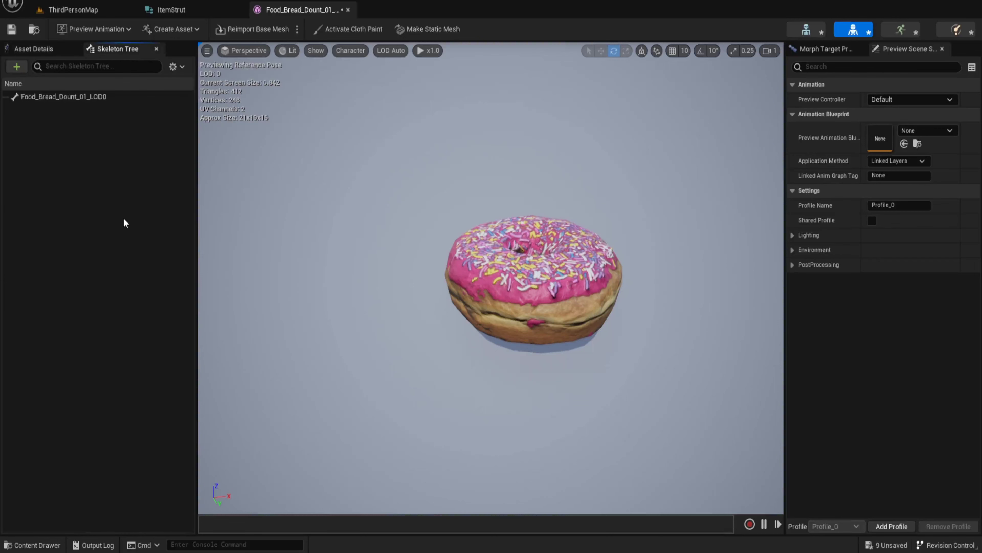
left_click(62, 97)
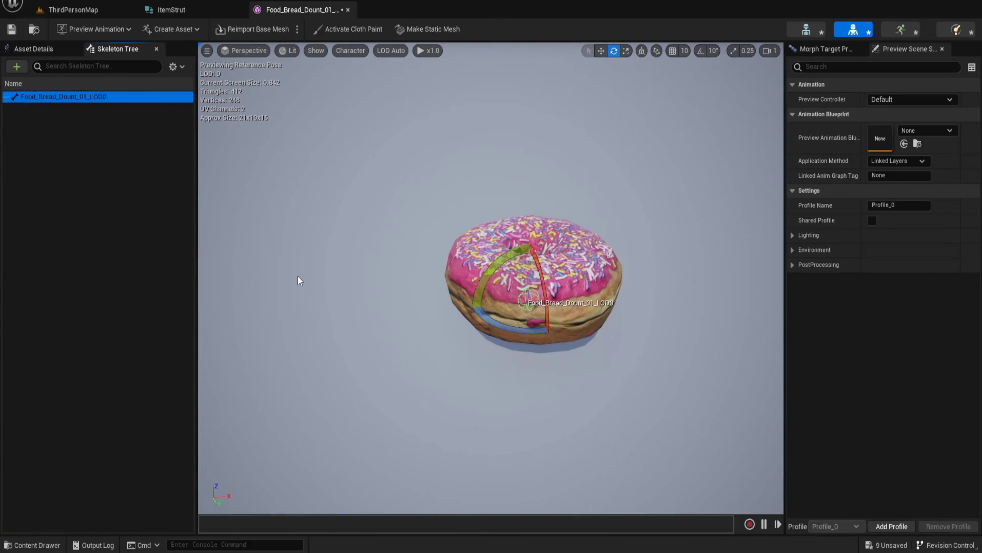
right_click(44, 96)
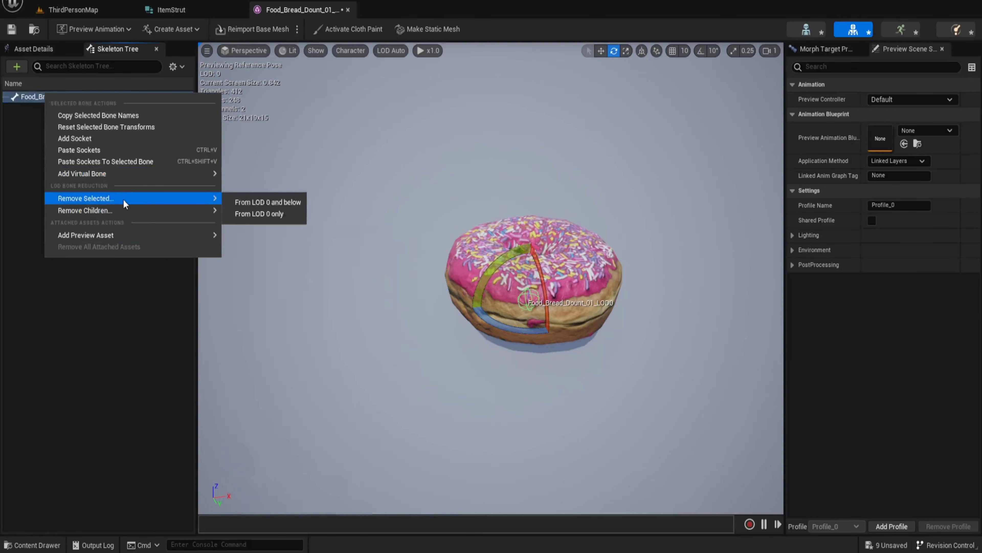
left_click(134, 139)
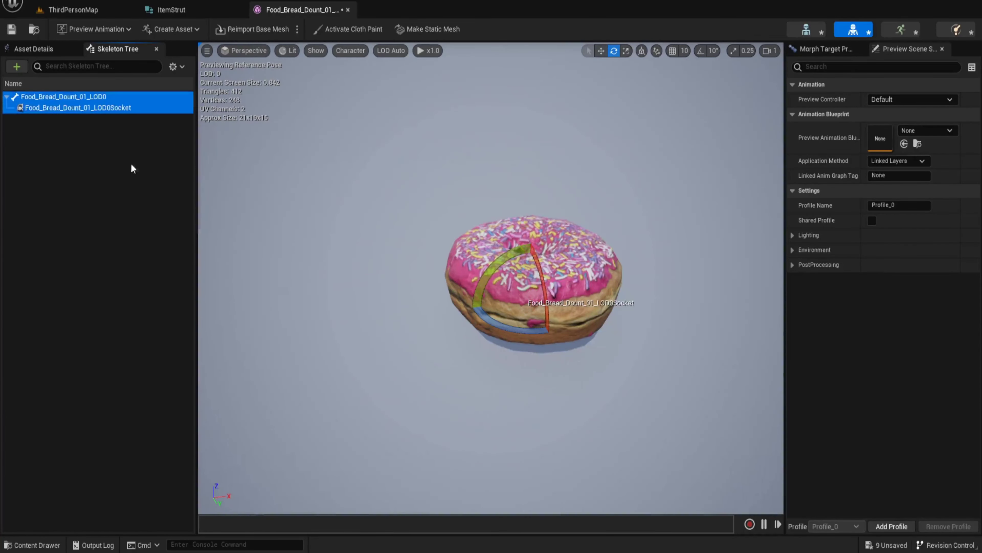
left_click(88, 128)
left_click(93, 108)
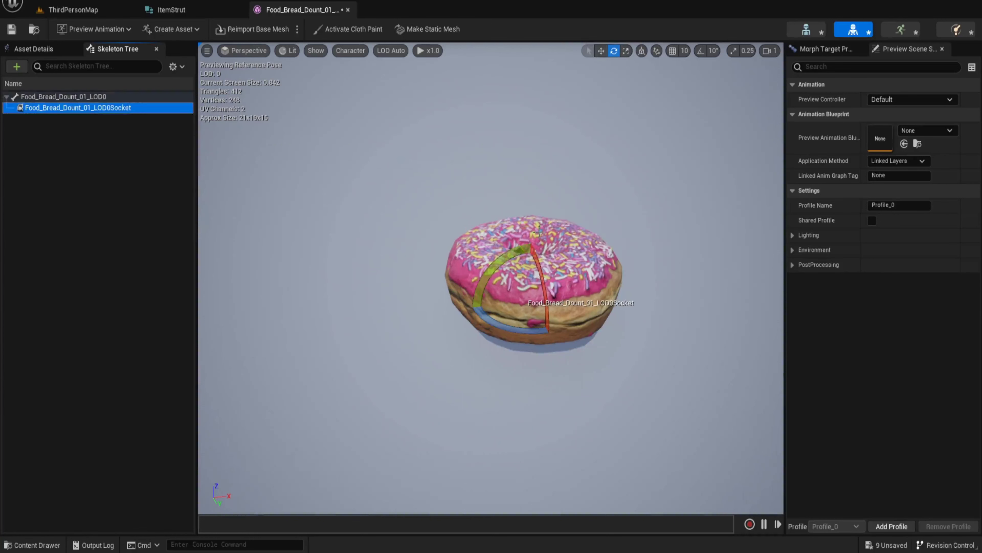
right_click(69, 108)
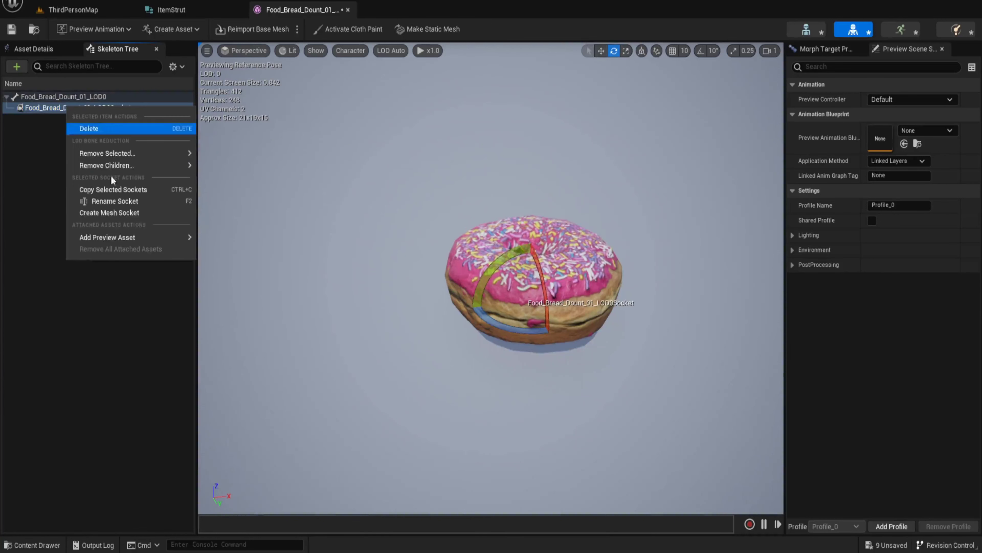
left_click(123, 131)
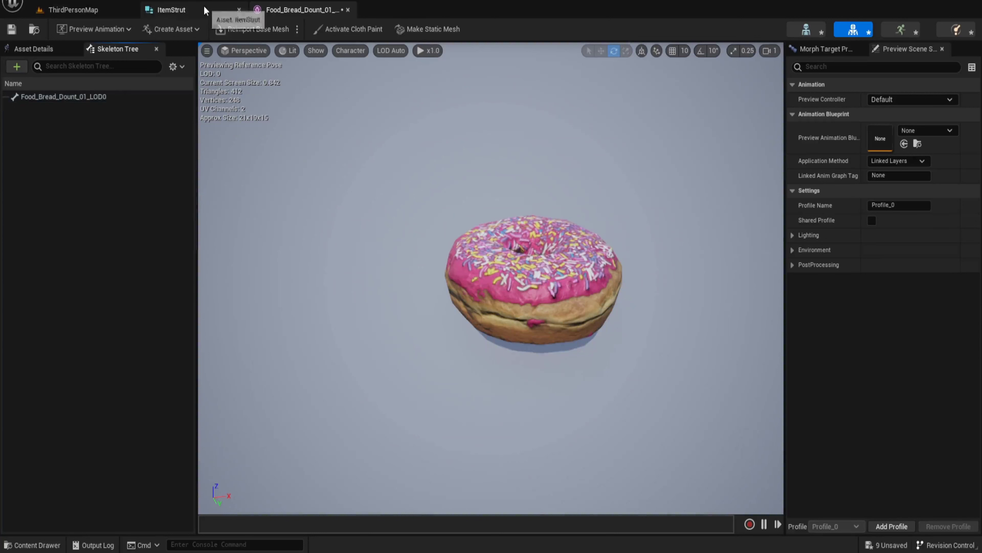
left_click(74, 10)
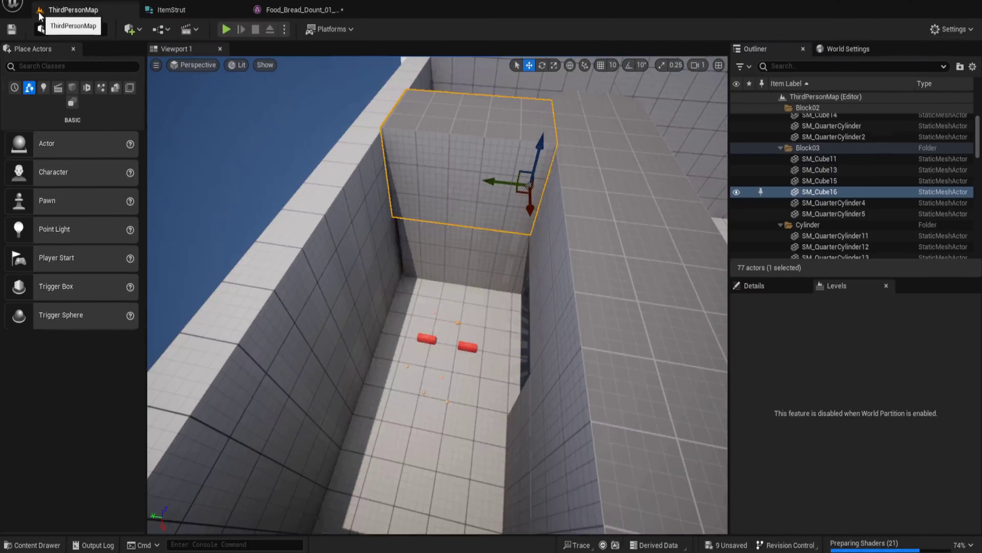
- Go to Content > ThirdPerson > Items in the Content Drawer and open Donut_BP
left_click(32, 545)
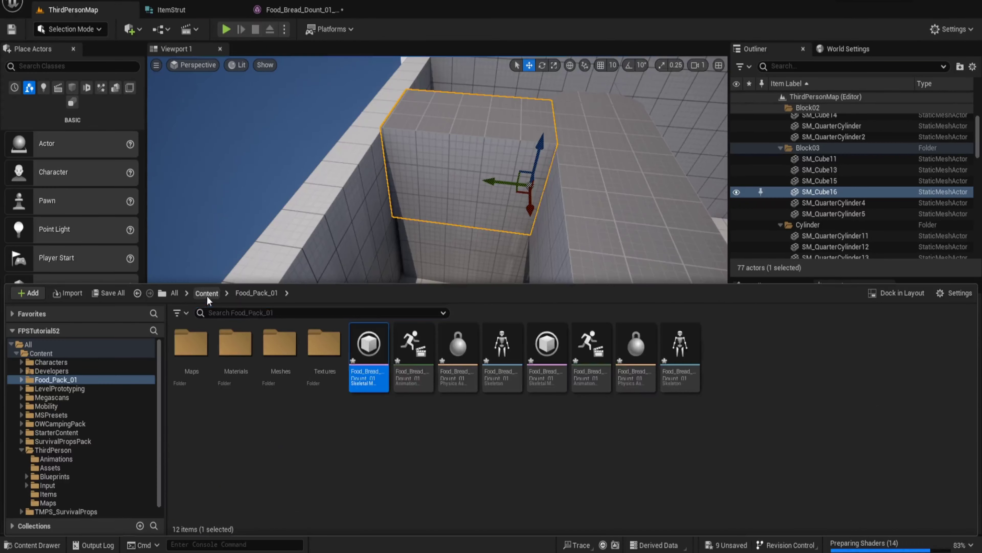
key("BackSpace")
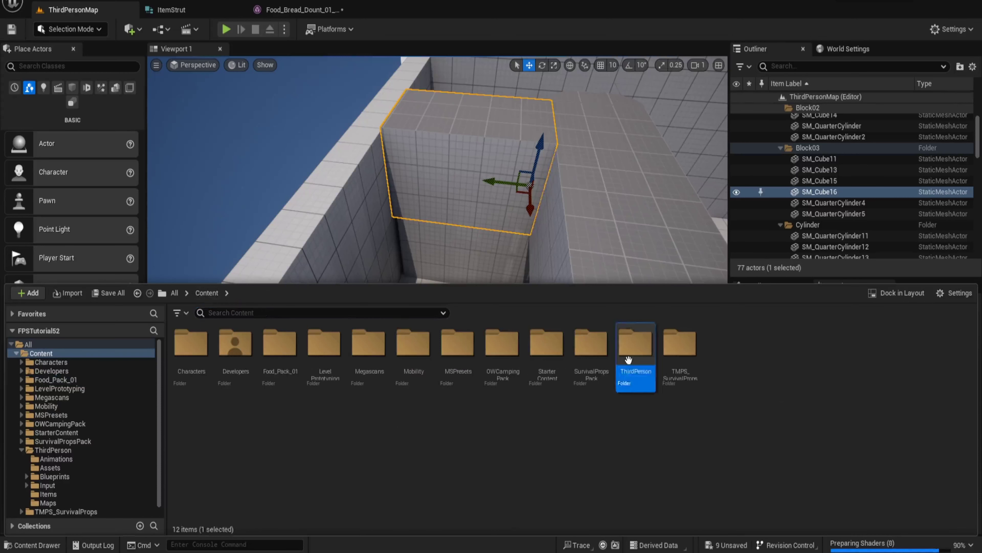
double_click(636, 342)
double_click(368, 343)
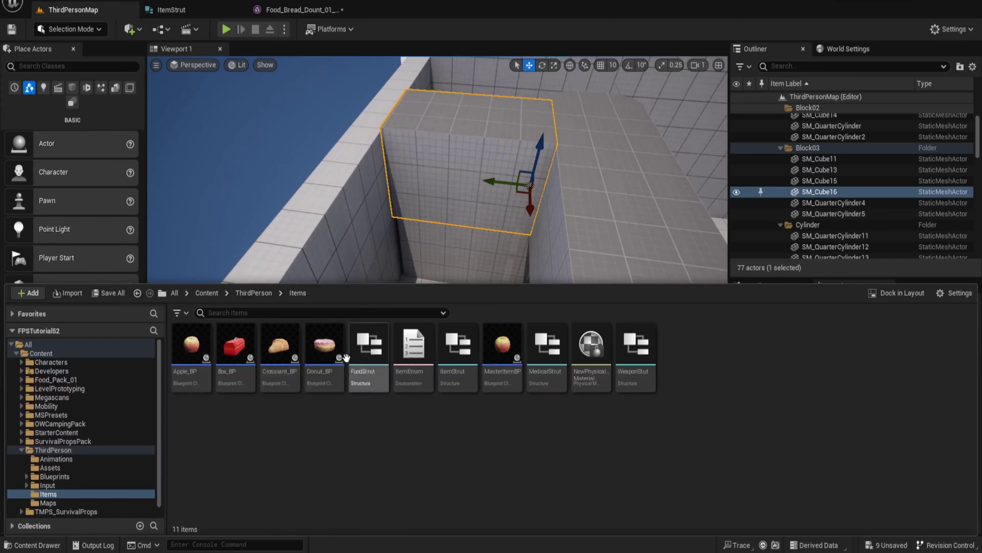
left_click(316, 341)
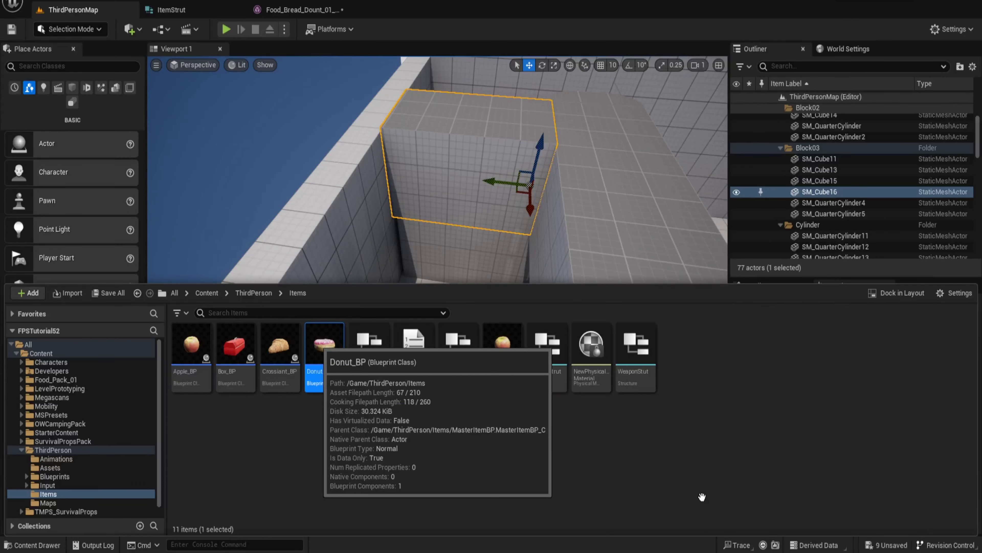
key("Return")
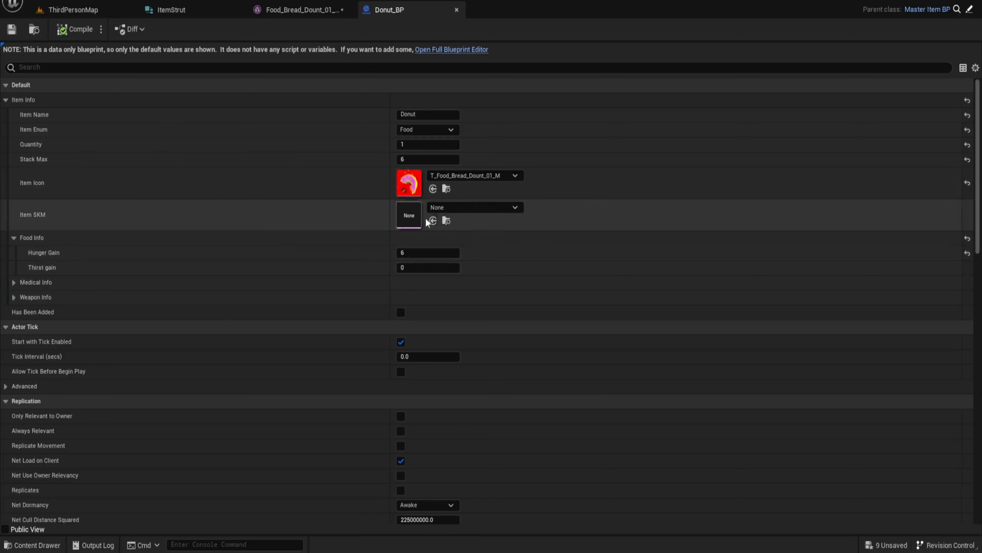
- Set Donut_BP's Item SKM to the Food_Bread_Dount_01 LOD0 donut mesh and compile the blueprint
left_click(472, 209)
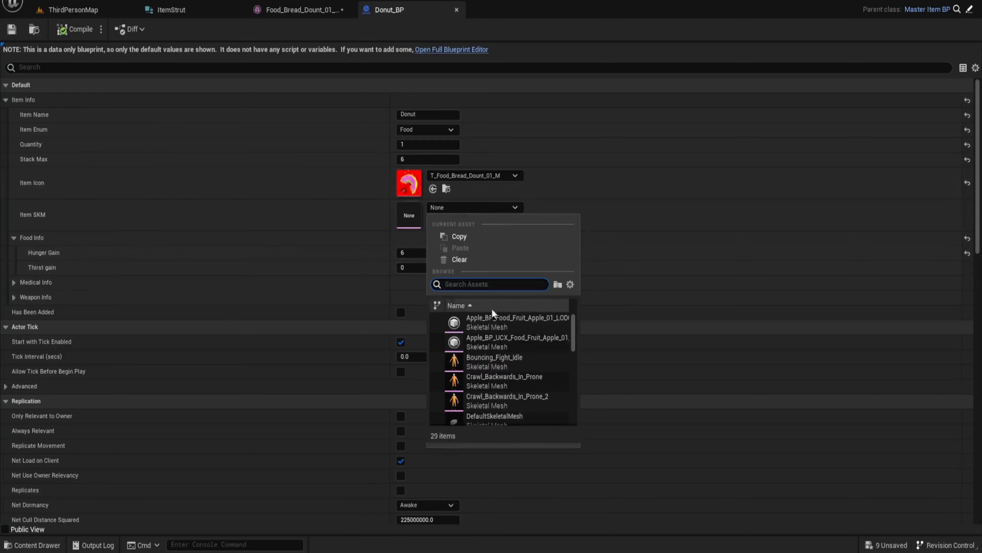
type("Donut")
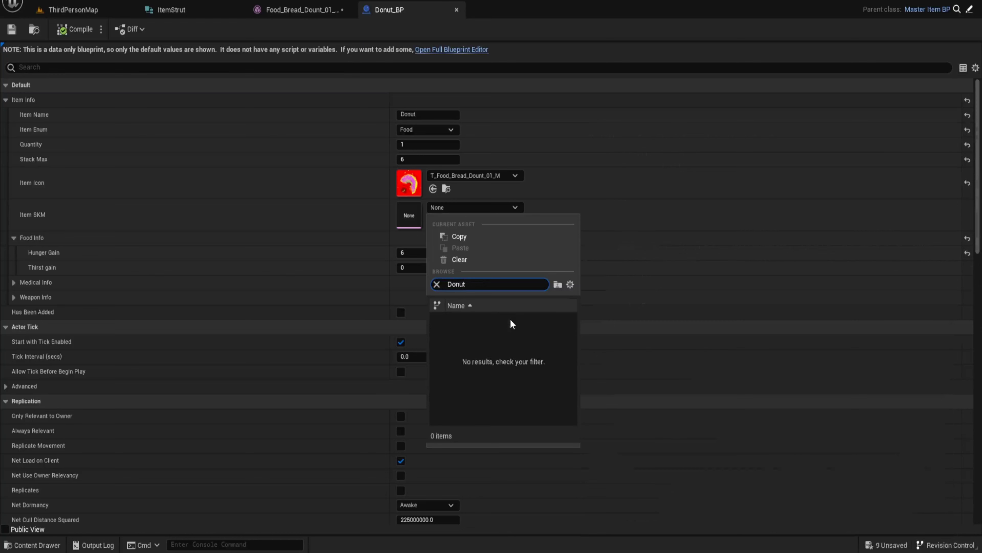
key("BackSpace")
key("BackSpace")
key("BackSpace")
type("Food")
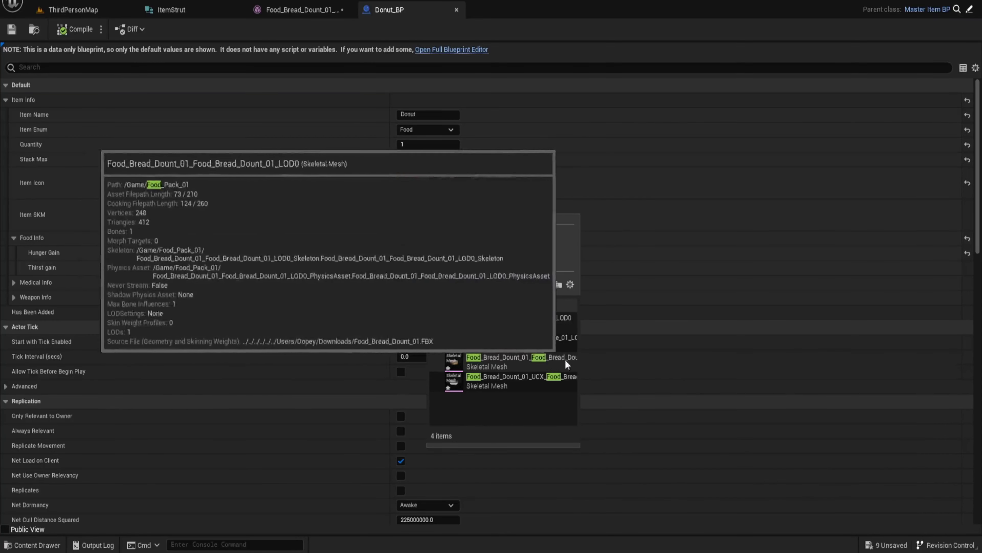
left_click(506, 359)
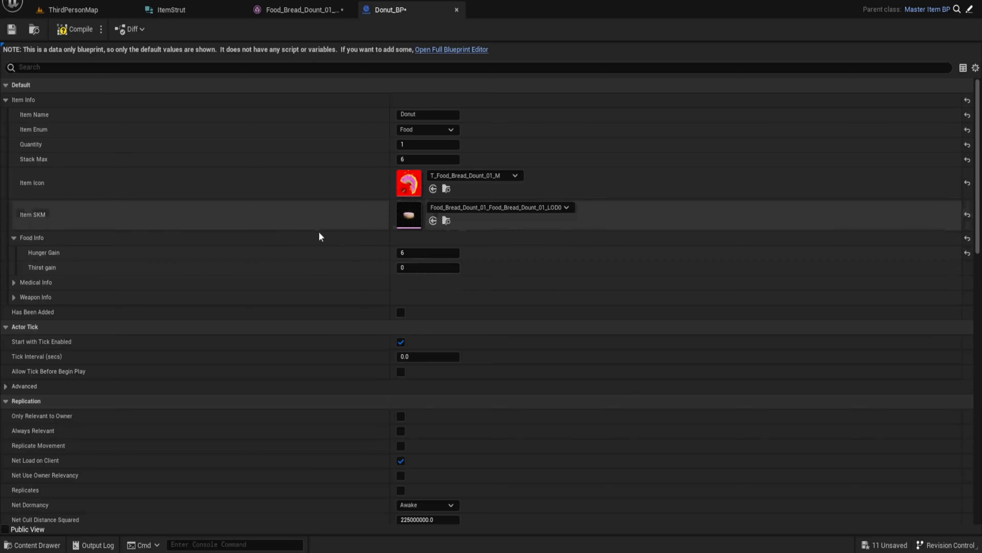
left_click(73, 30)
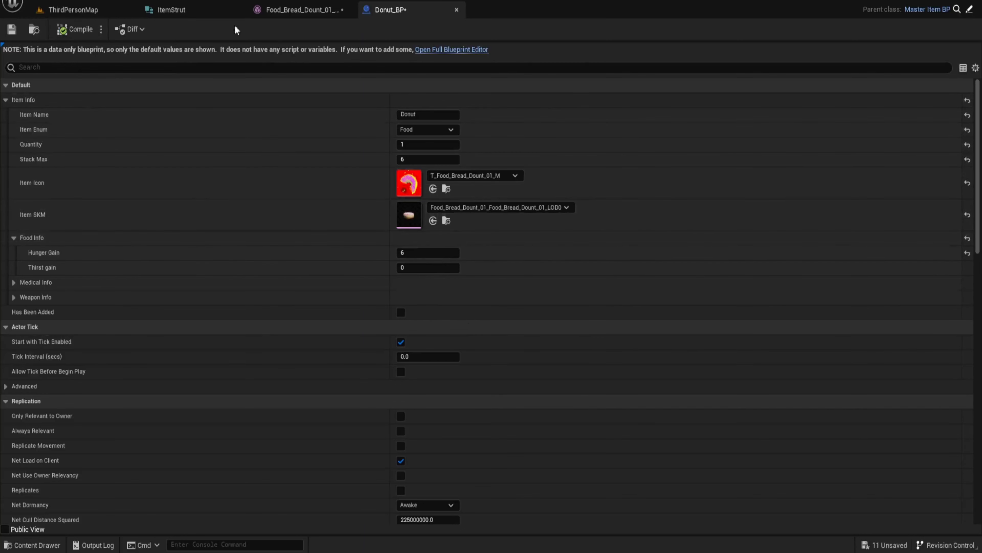
left_click(301, 15)
- Check the ItemStrut fields, return to ThirdPersonMap, close the Content Drawer and start Play
left_click(216, 10)
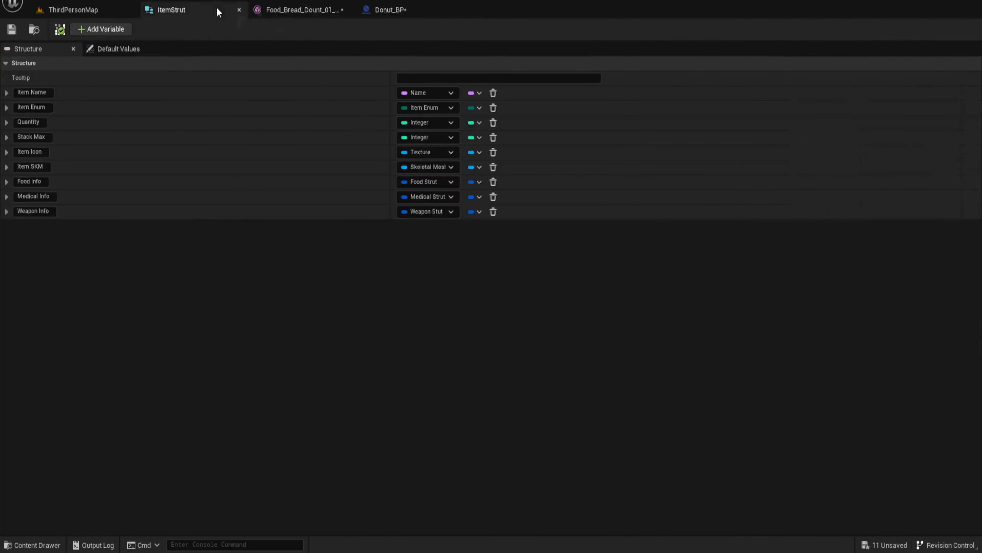
left_click(135, 15)
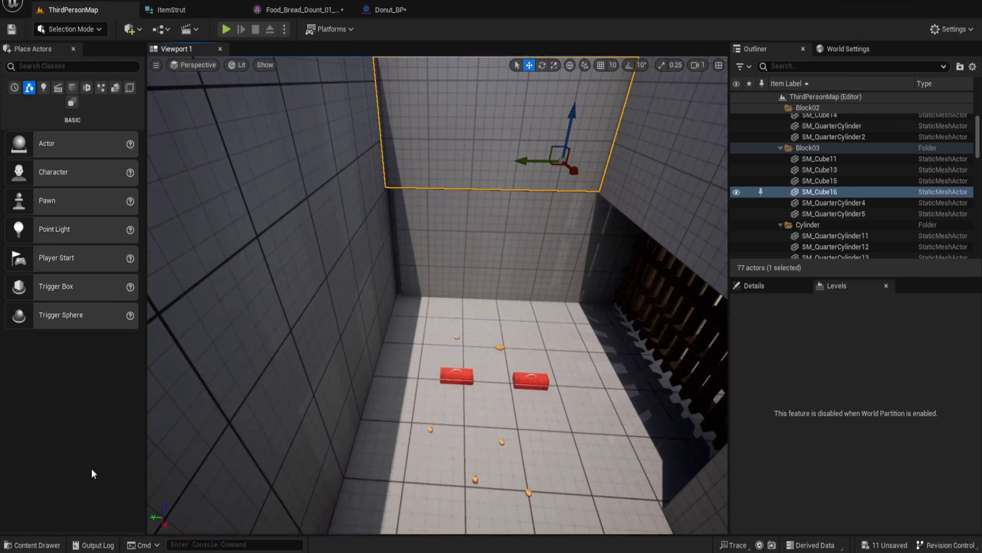
left_click(36, 544)
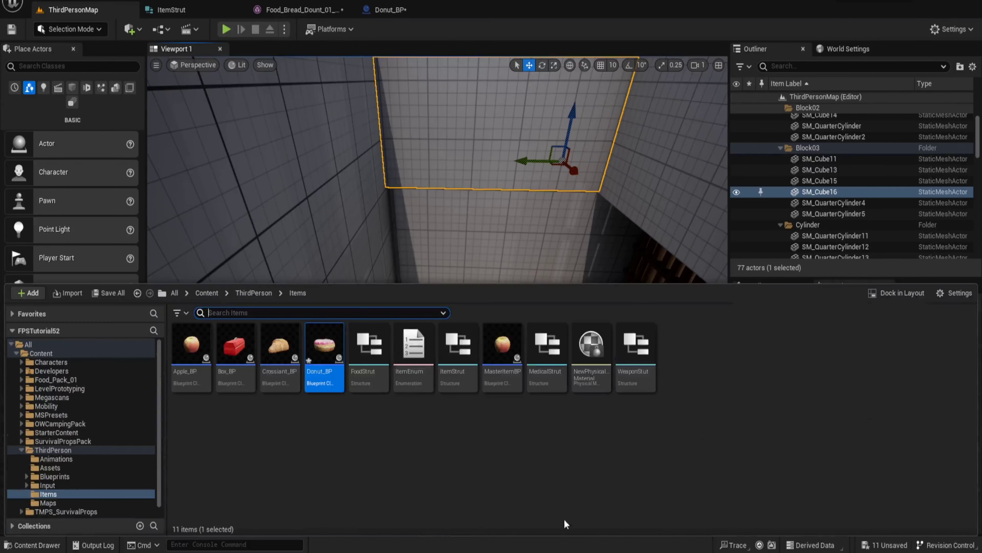
left_click(226, 30)
left_click(227, 30)
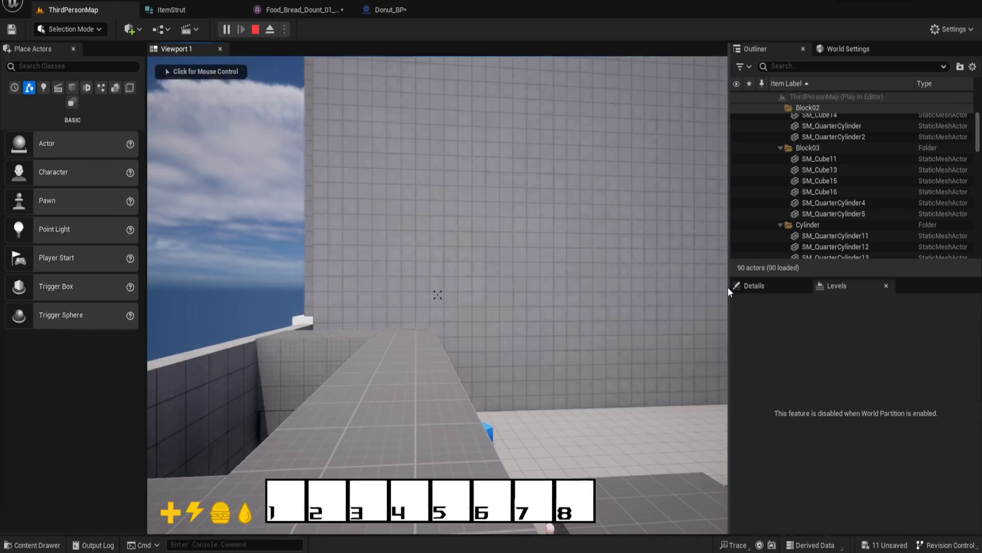
- Widen the game view, walk the character forward and pick up the donut with E
left_click_drag(728, 287, 938, 311)
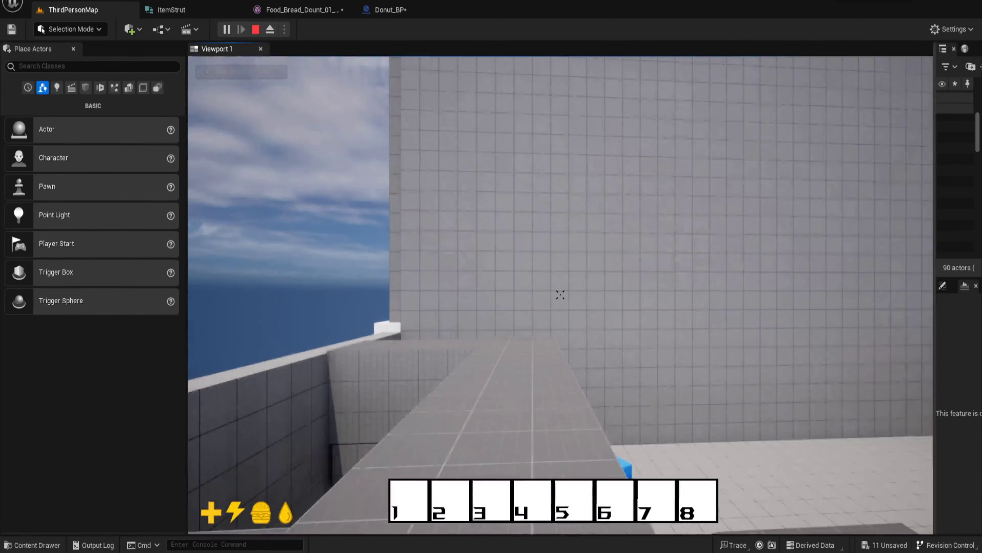
left_click(851, 309)
key("w")
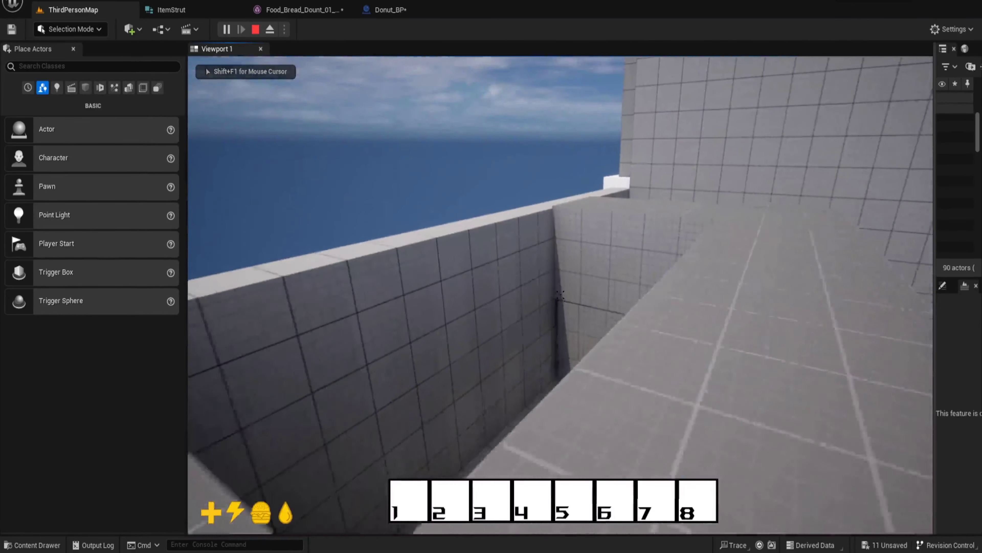
key("e")
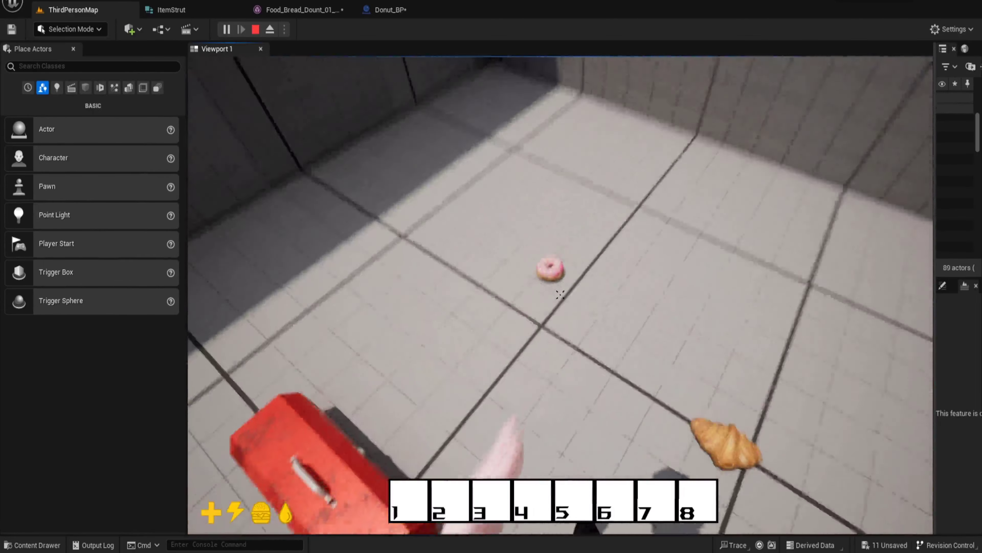
key("e")
- Open the inventory, move the donut into the first slot and look at the character
key("i")
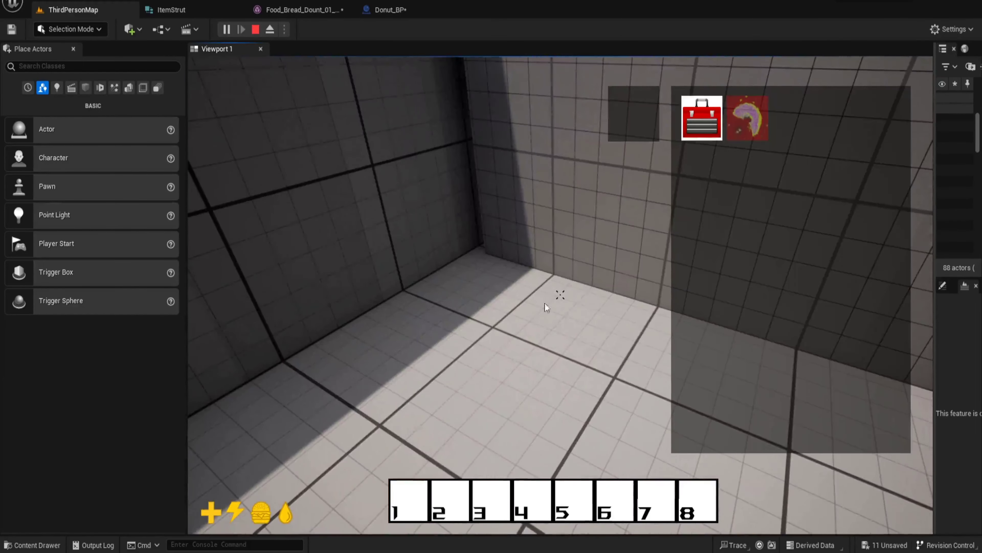
left_click(737, 135)
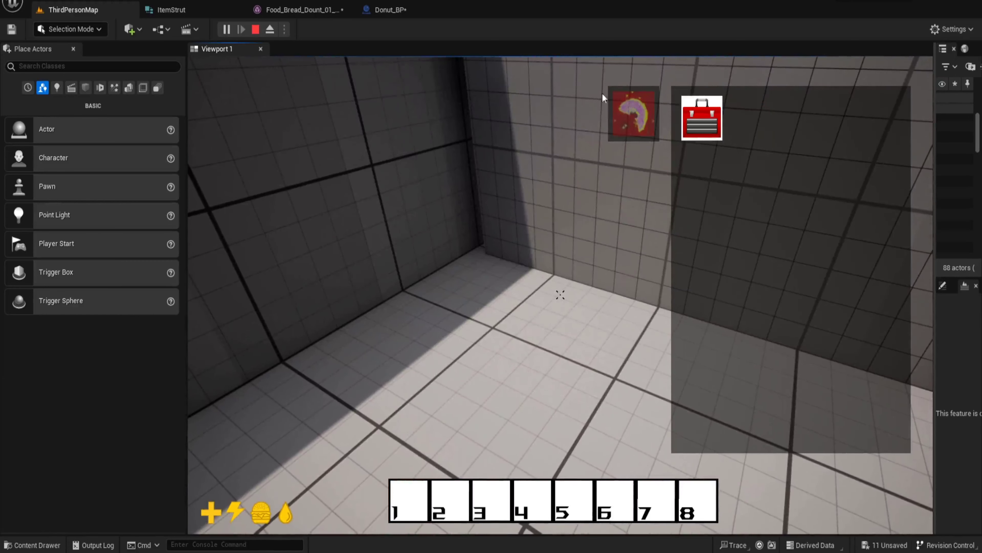
left_click(560, 363)
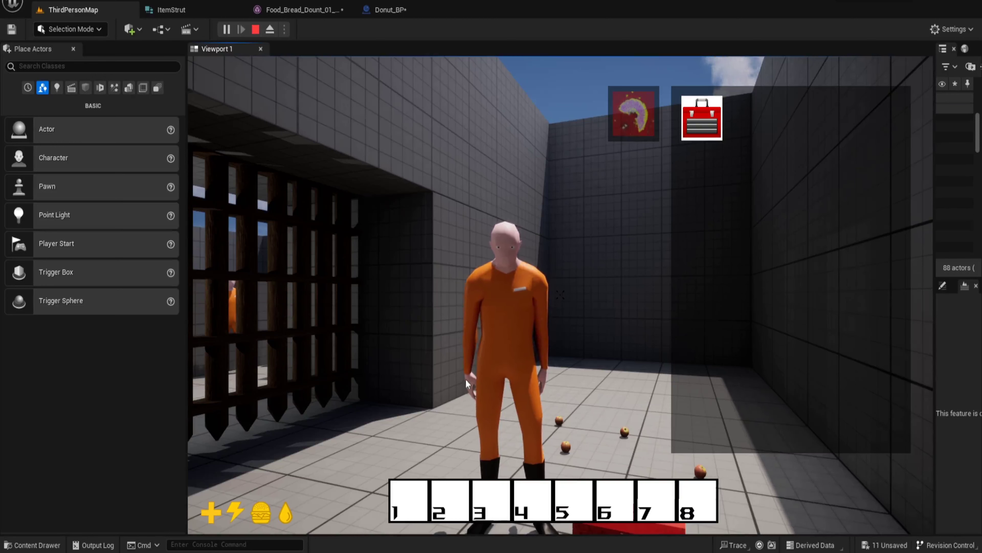
mouse_move(568, 327)
left_mouse_down()
mouse_move(557, 327)
mouse_move(567, 327)
left_mouse_up()
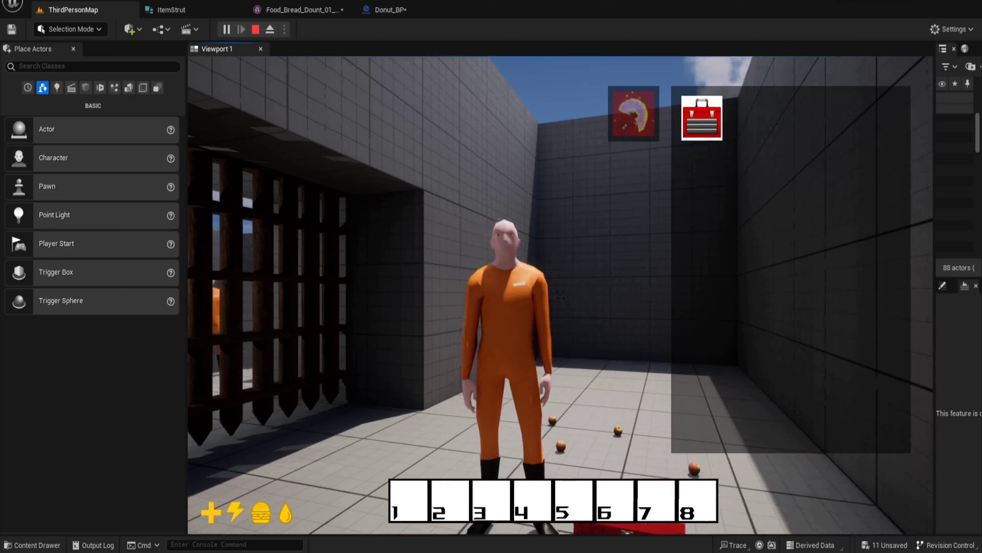